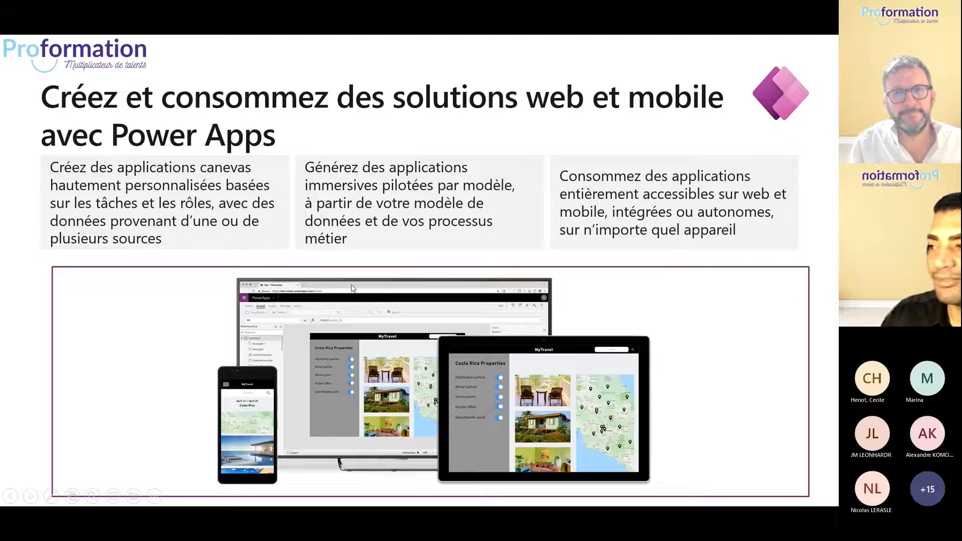
- Create a private team site named 'Formation Express Power APPS' without adding members
click(449, 259)
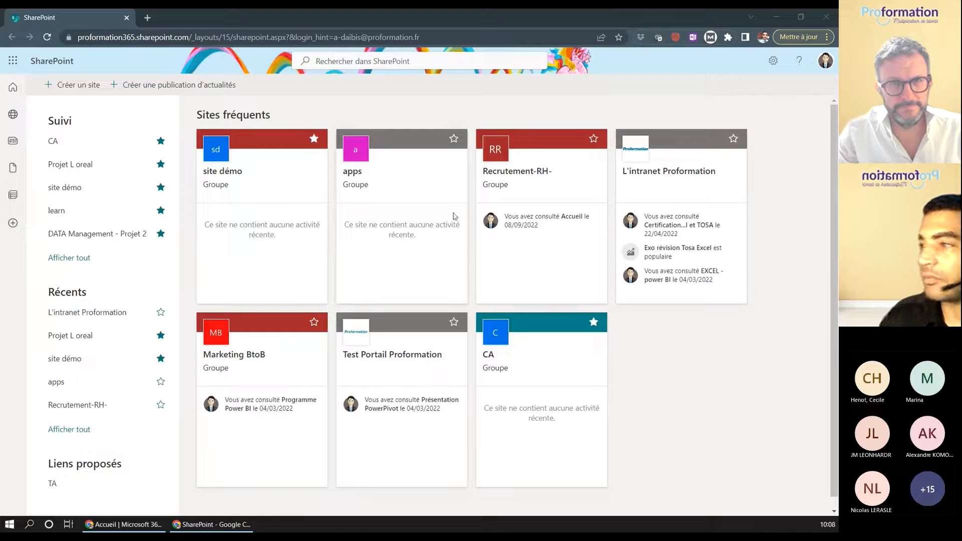
click(81, 88)
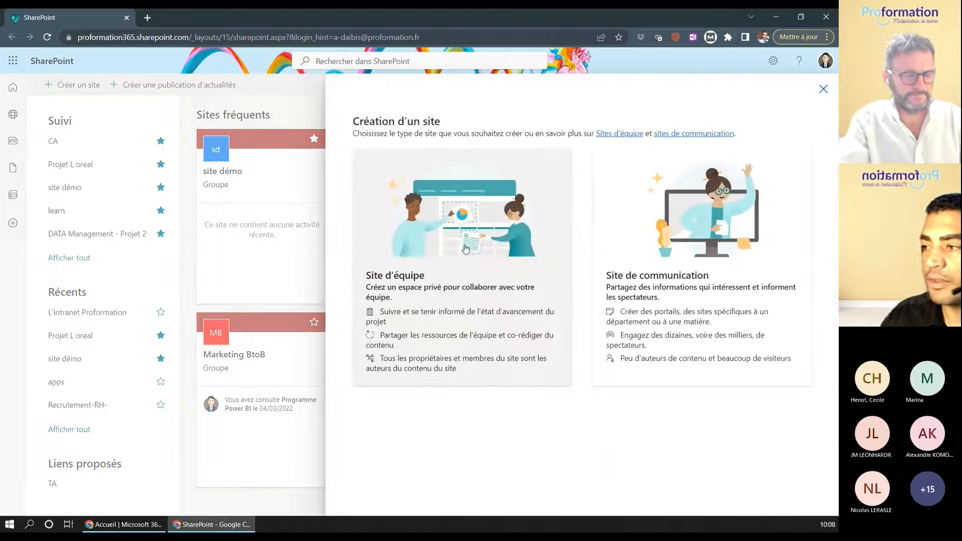
click(466, 251)
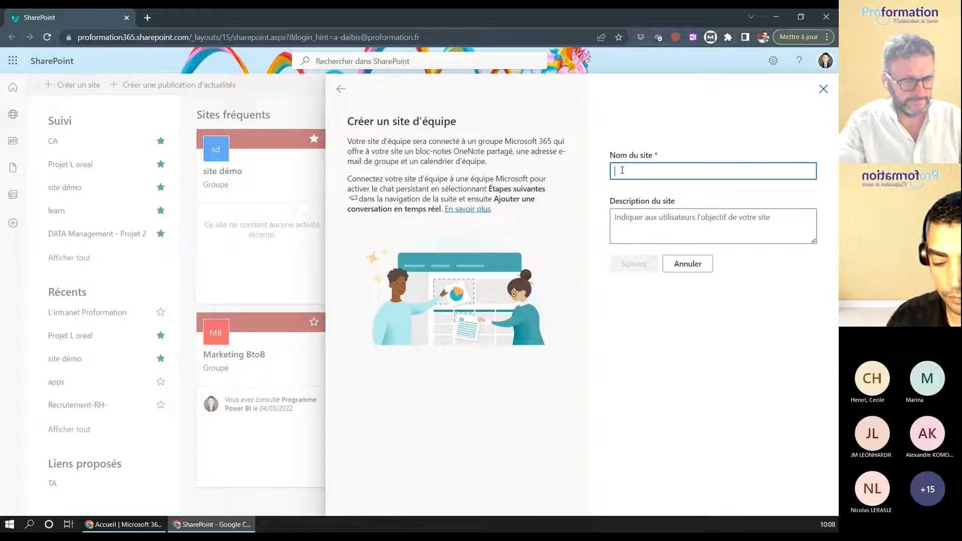
text(Formation )
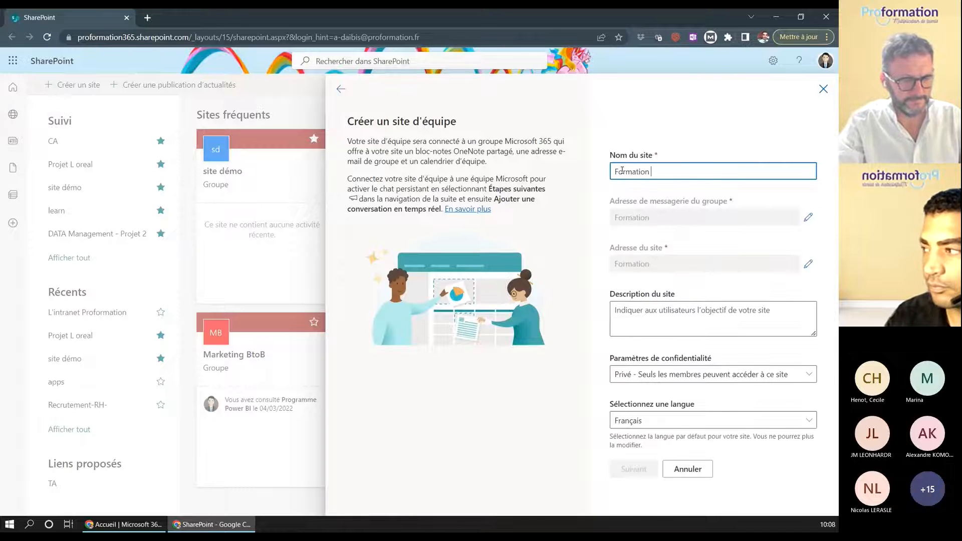
text(Expre)
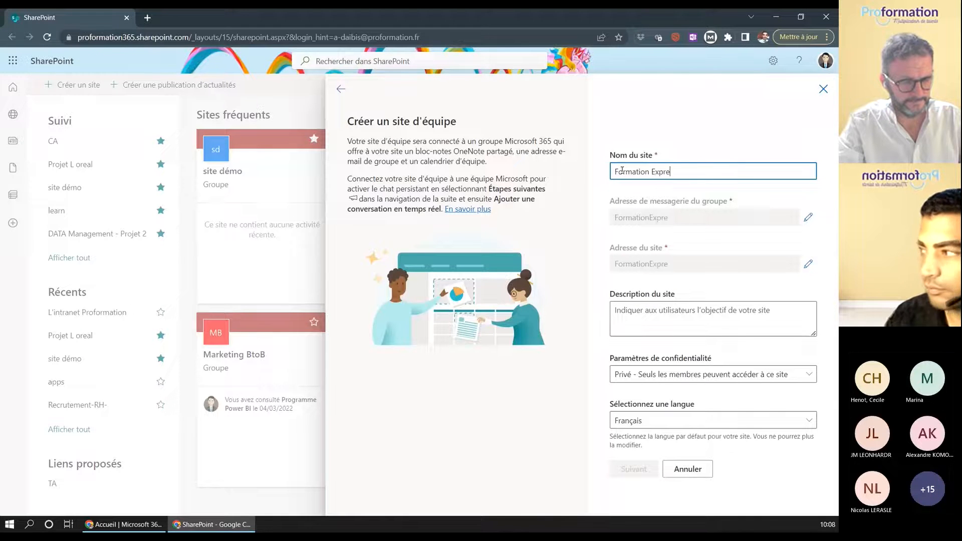
text(ss Pow)
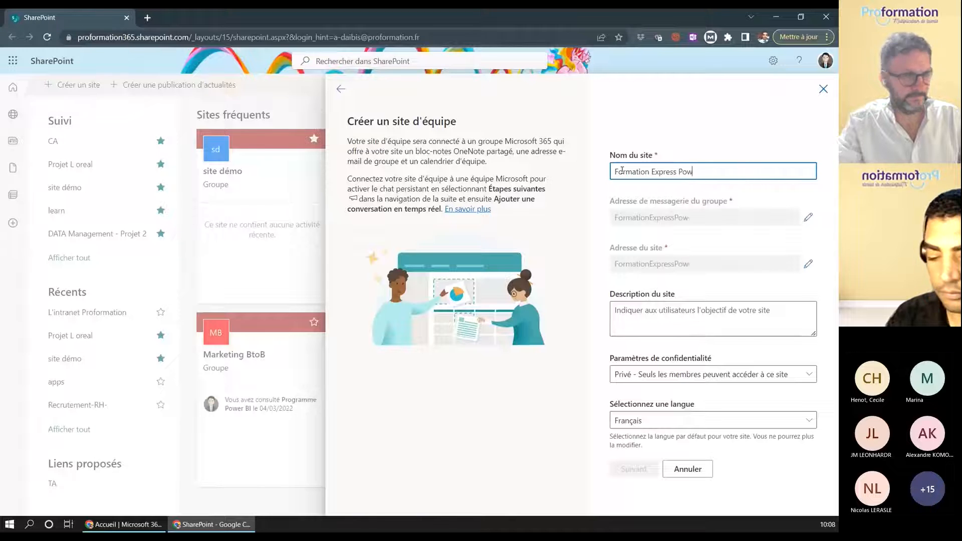
text(er APPS)
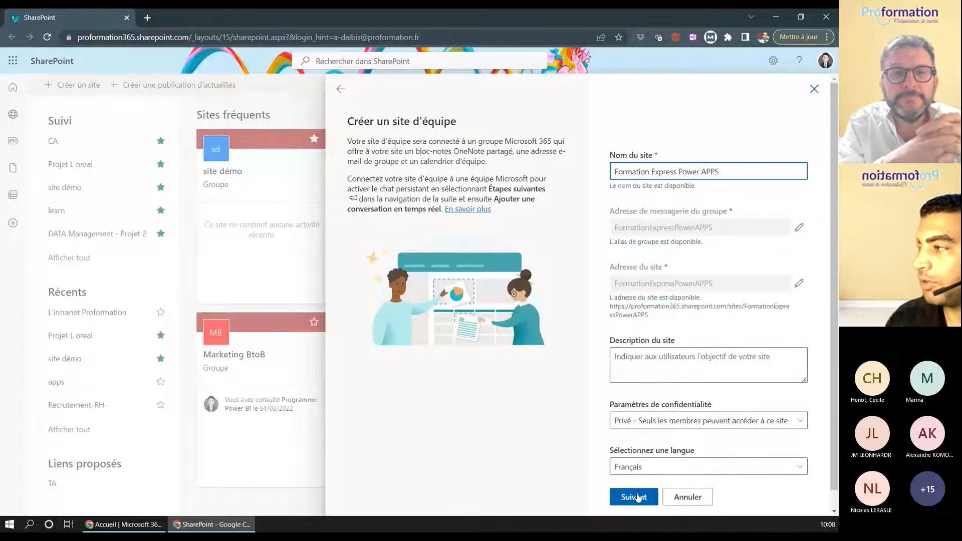
click(638, 498)
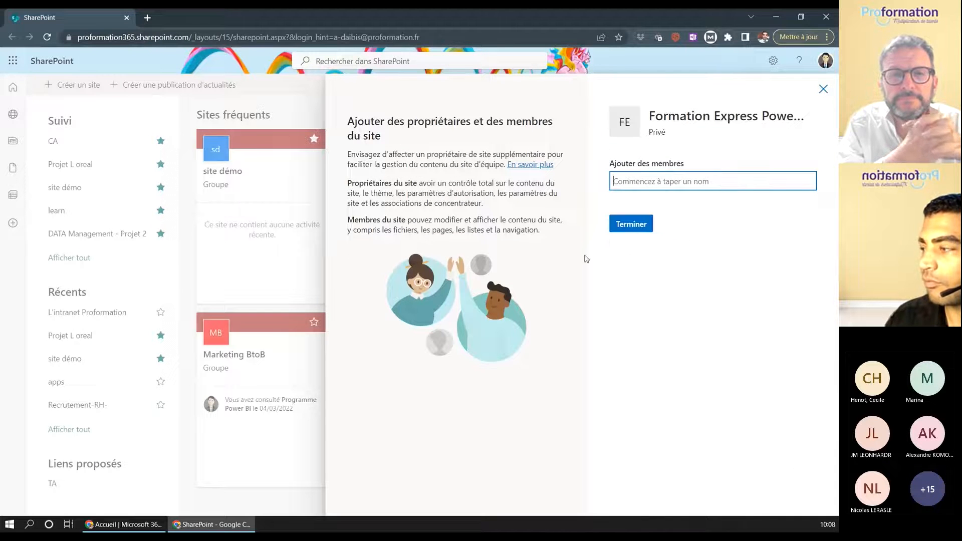
click(623, 223)
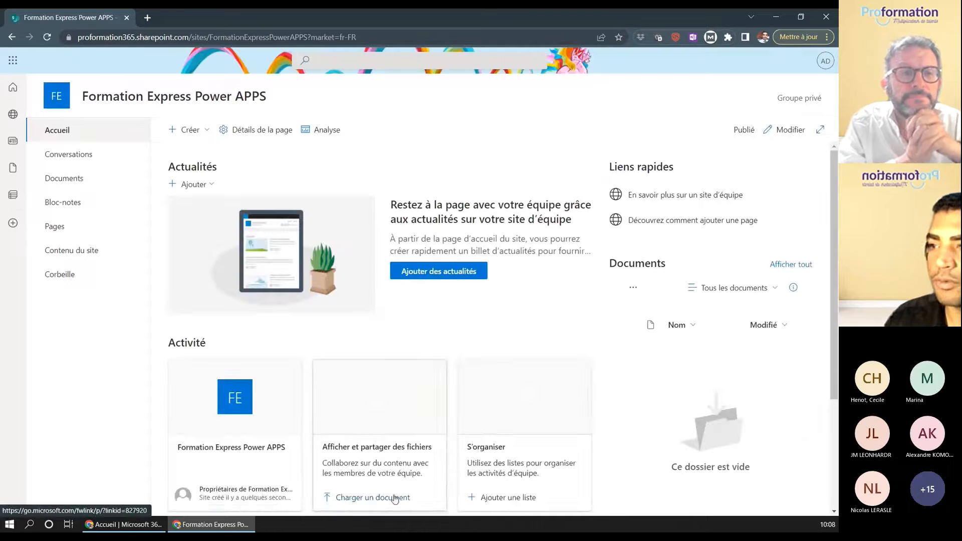
- Create a list from the Suivi des problèmes template, keeping its default name
click(200, 132)
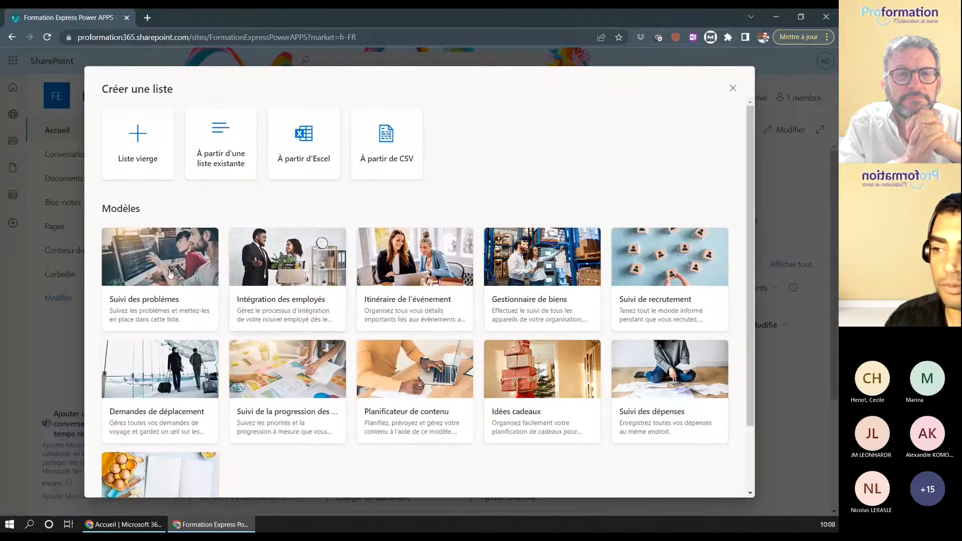
click(151, 307)
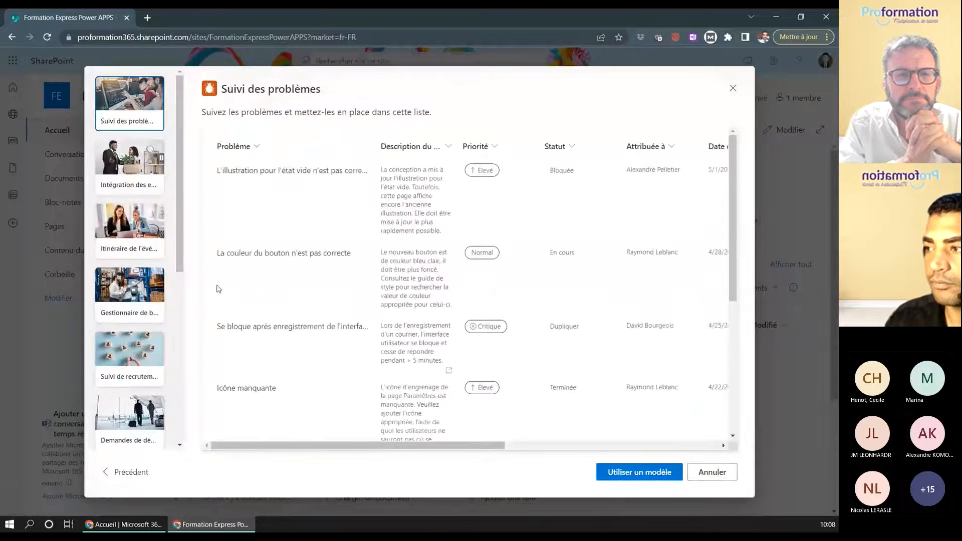
scroll(406, 224, down, 5)
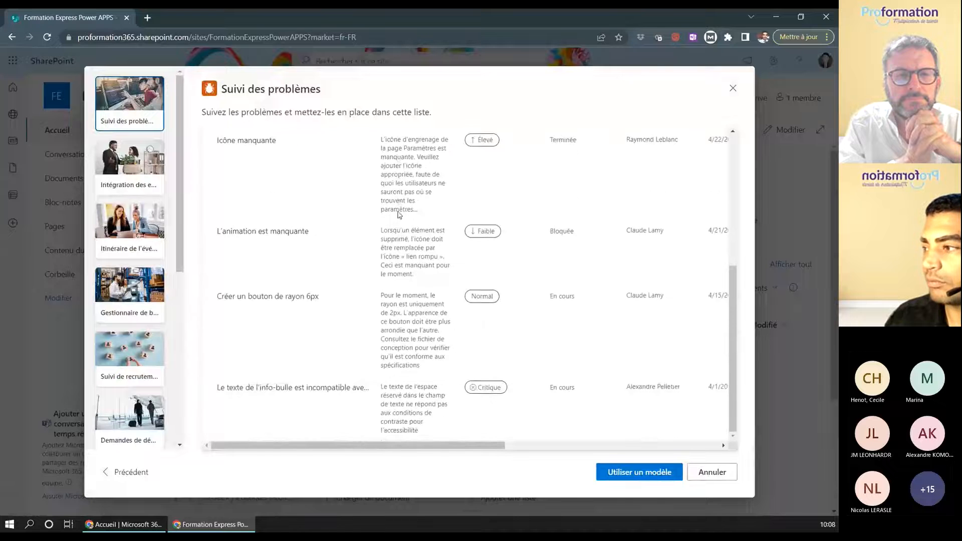
scroll(399, 216, up, 5)
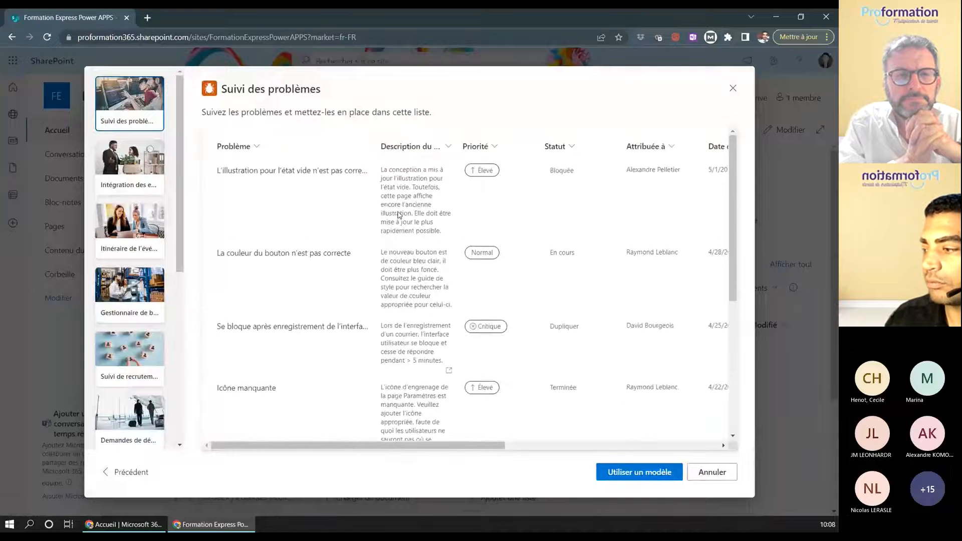
click(656, 473)
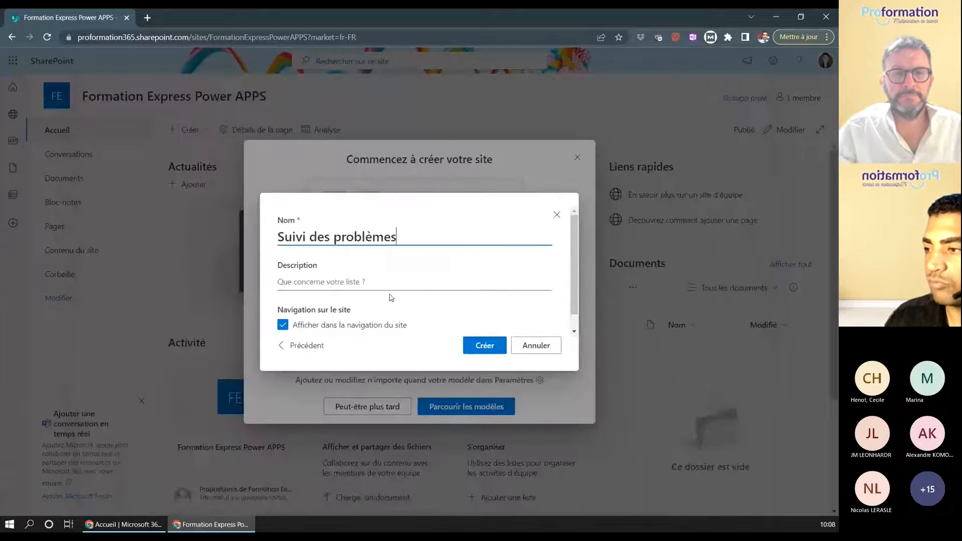
click(491, 348)
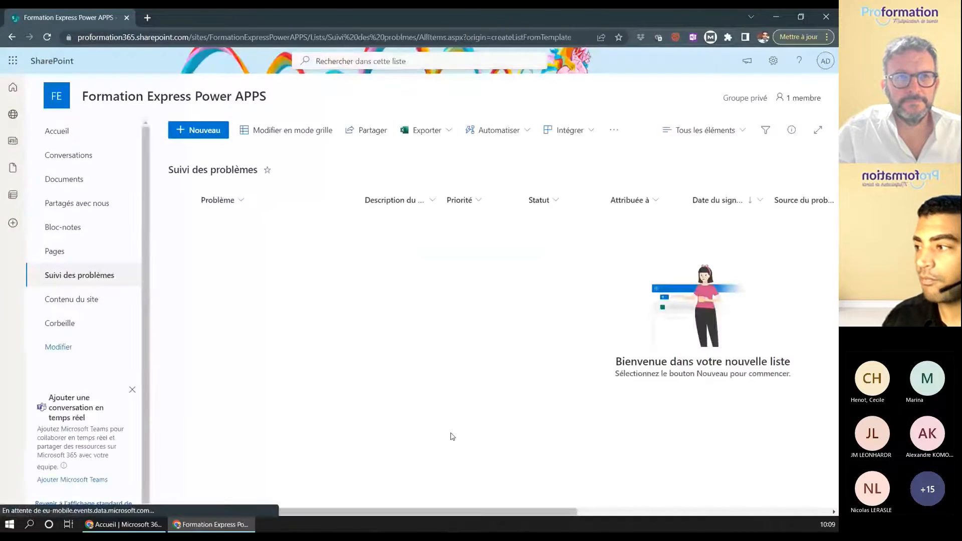
- Start a new issue titled 'Probleme Imprimante' with priority Élevé and status Nouveau
click(205, 131)
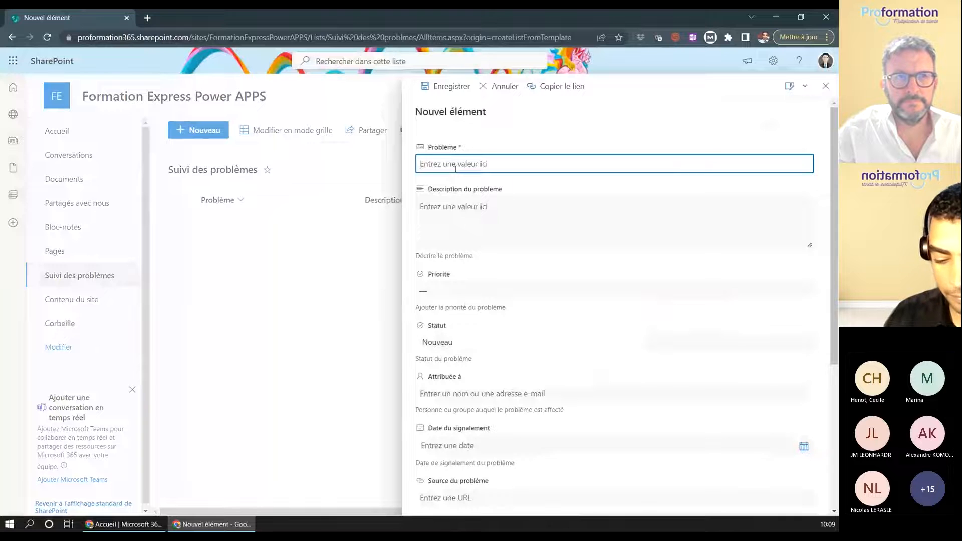
text(TEE)
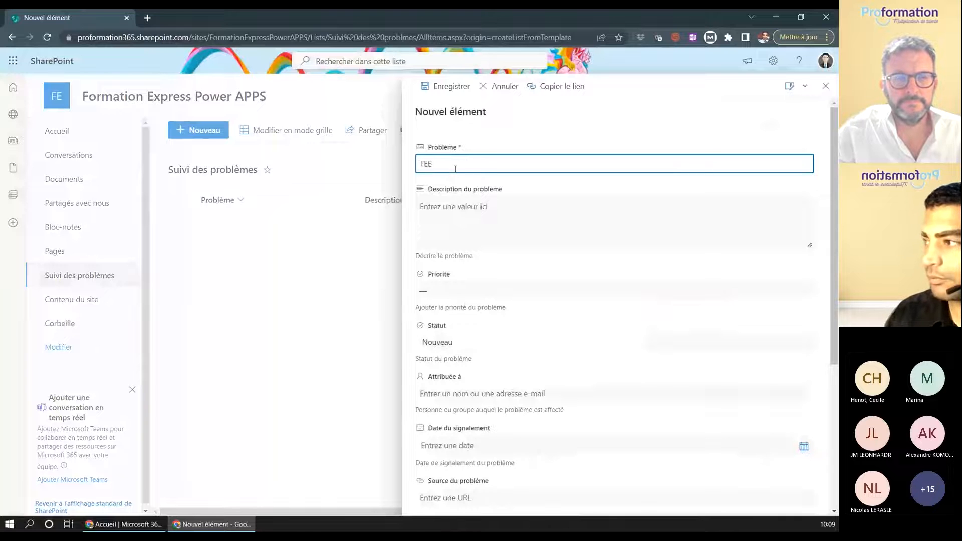
key(BackSpace)
key(BackSpace)
key(BackSpace)
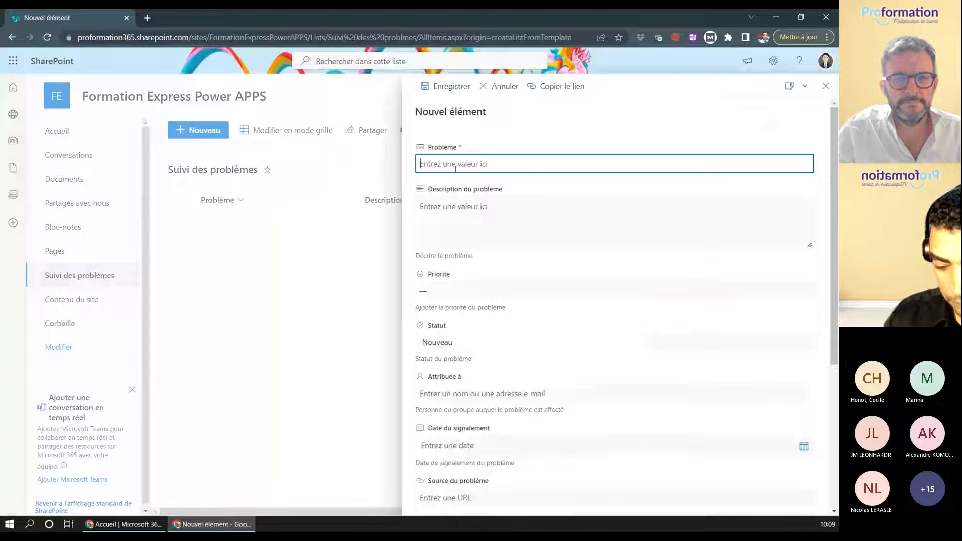
text(Proble)
text(me Impre)
key(BackSpace)
text(imante)
click(489, 238)
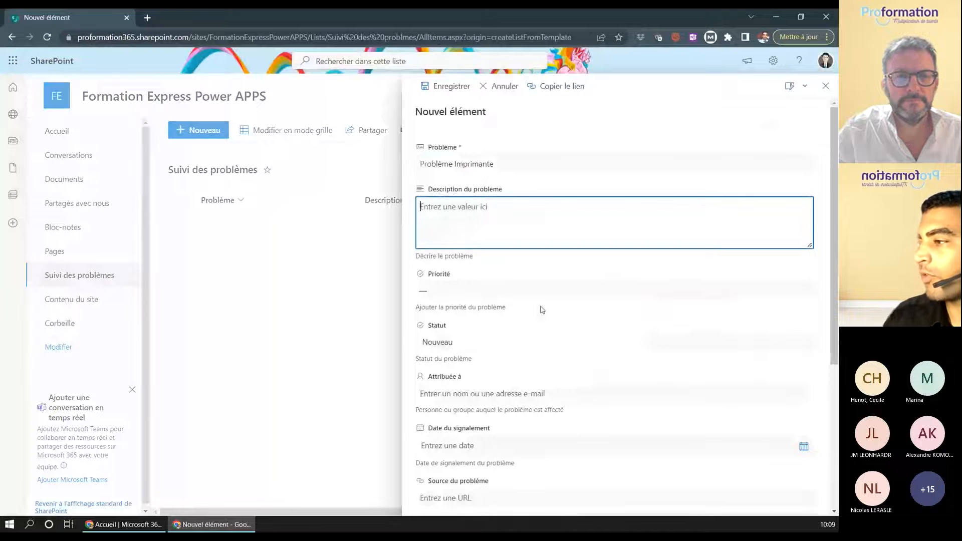
click(478, 290)
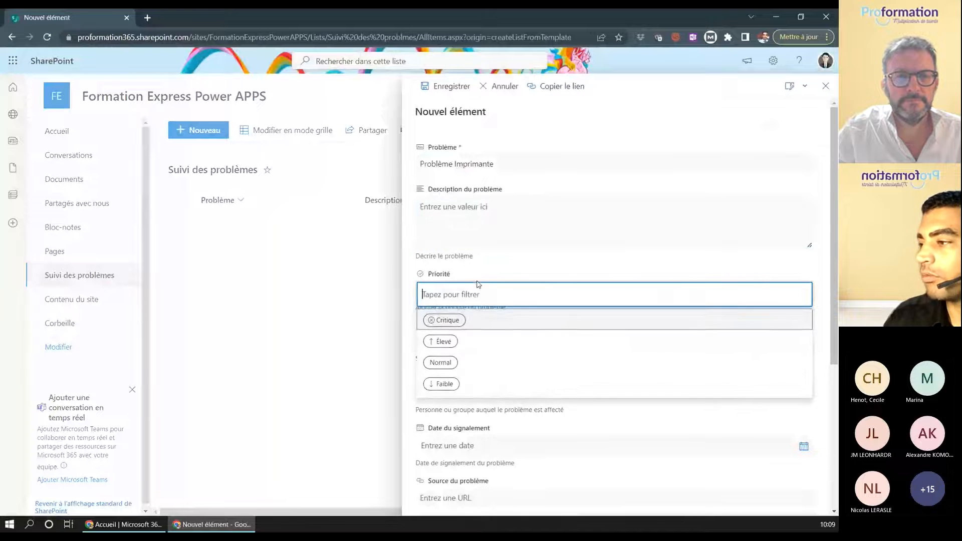
click(443, 342)
click(457, 345)
click(510, 314)
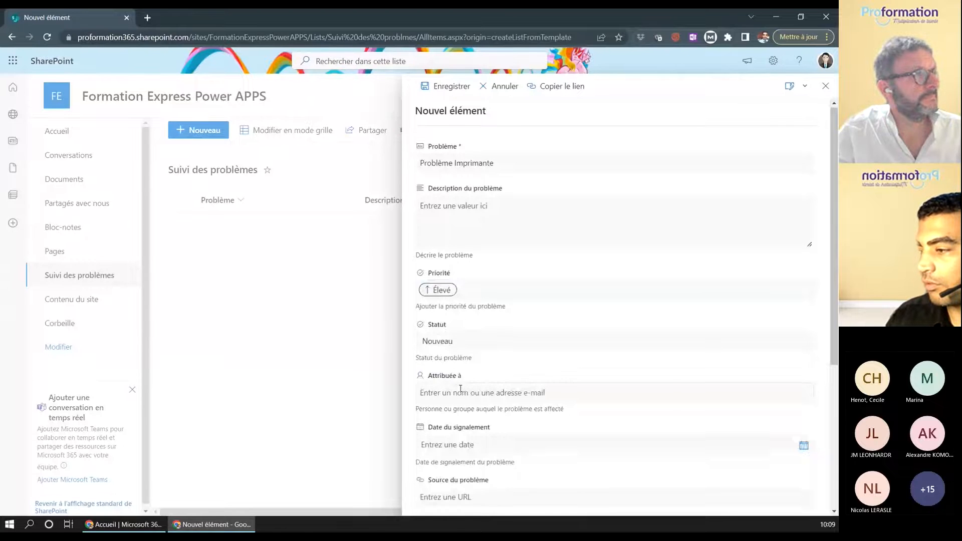
- Attach Surface-Pro-4-concept-300x300.jpg to the issue and save it
scroll(466, 375, down, 4)
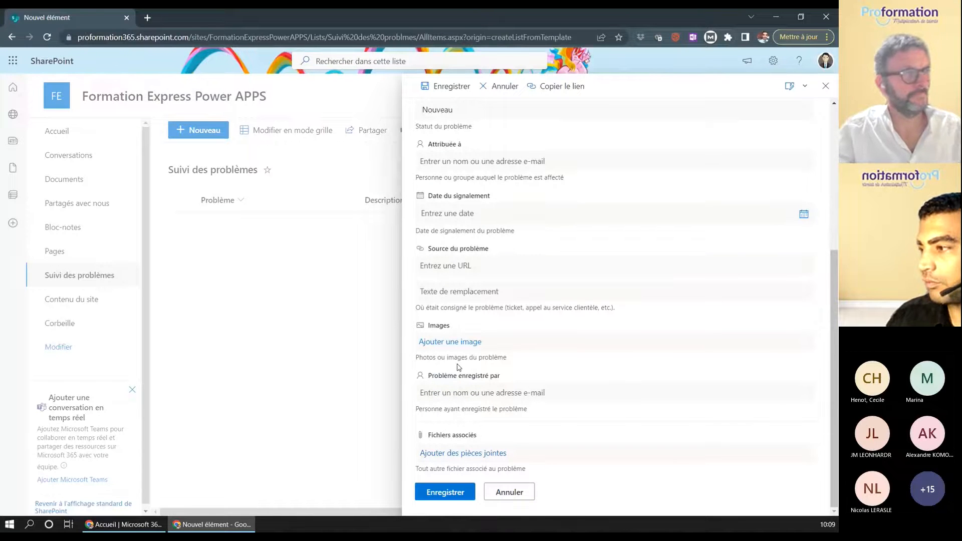
click(451, 342)
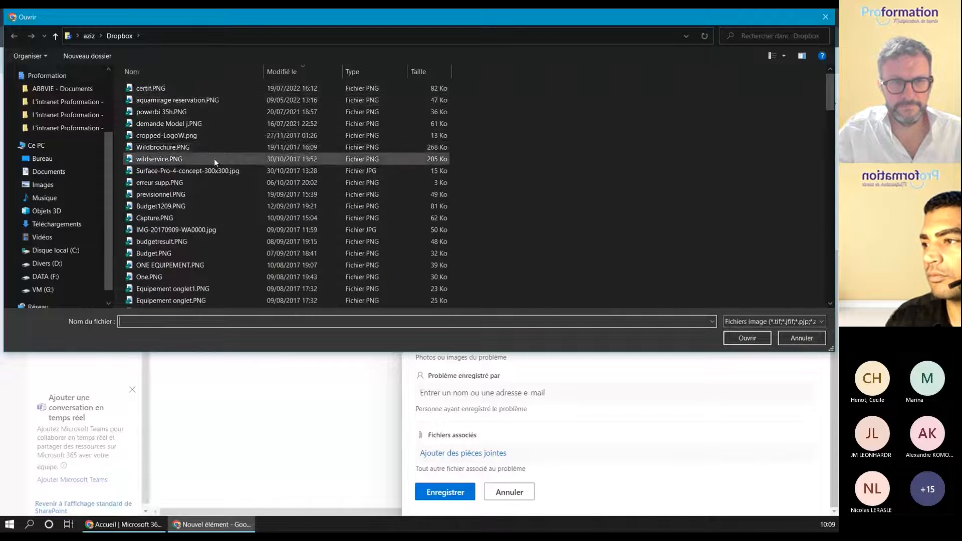
scroll(214, 160, down, 1)
click(210, 137)
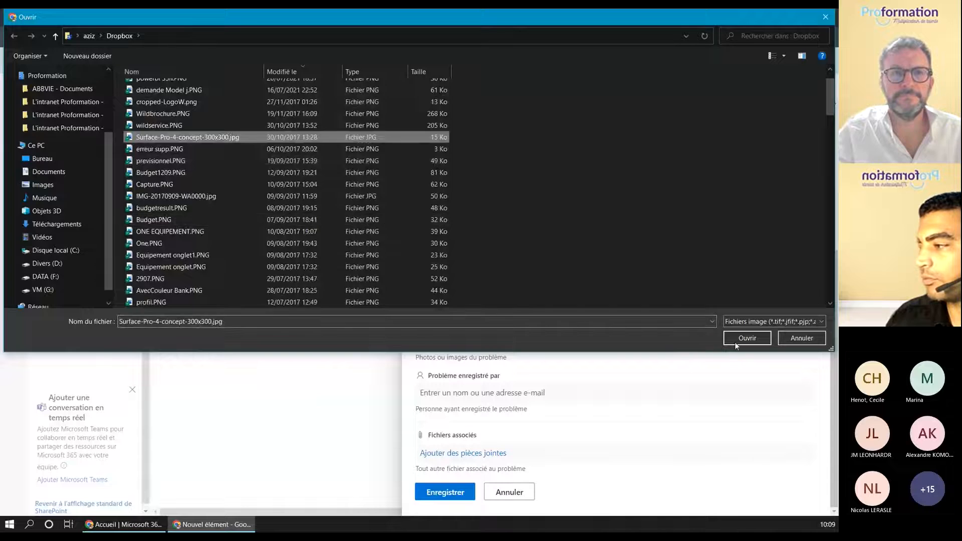
click(747, 338)
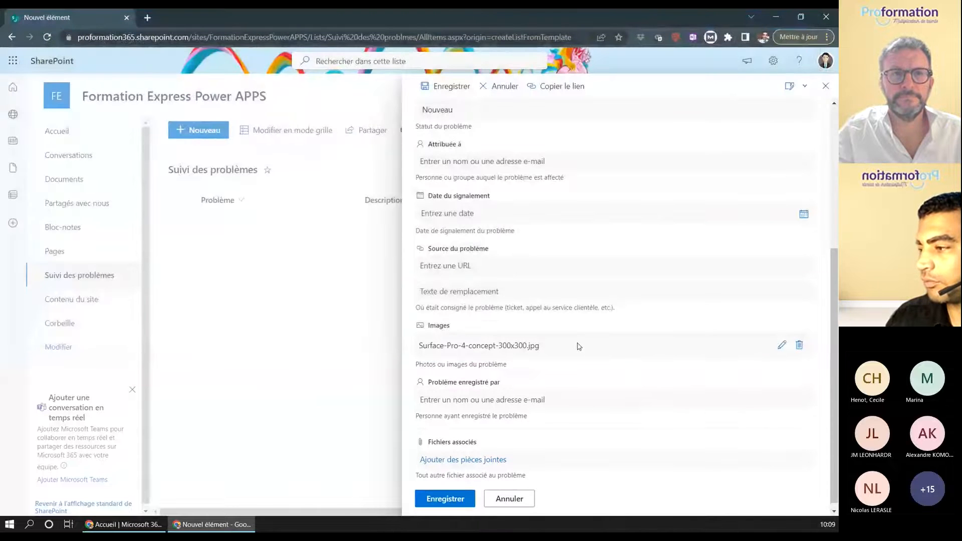
scroll(521, 425, down, 1)
click(460, 499)
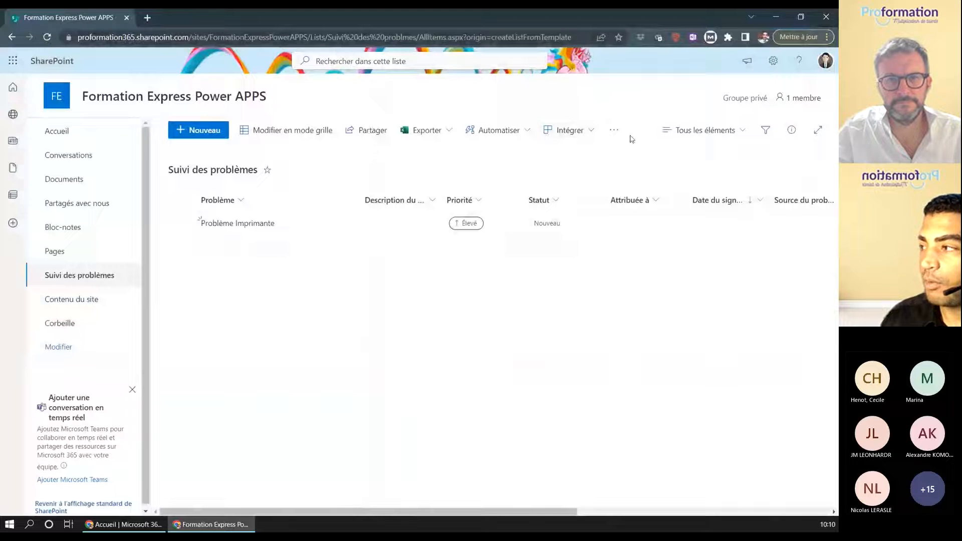
- Build a Power Apps app from the list, named 'Suivi des Problèmes'
click(591, 134)
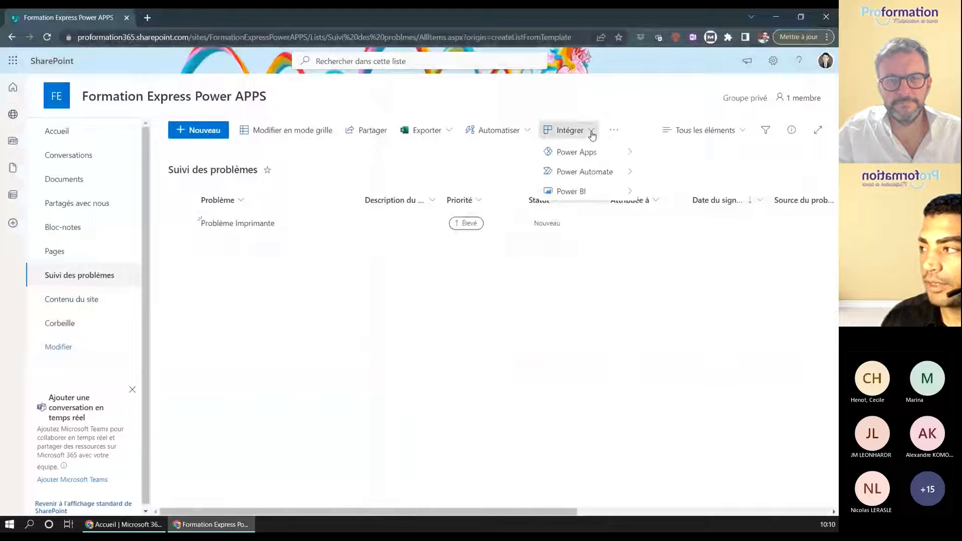
mouse_move(584, 151)
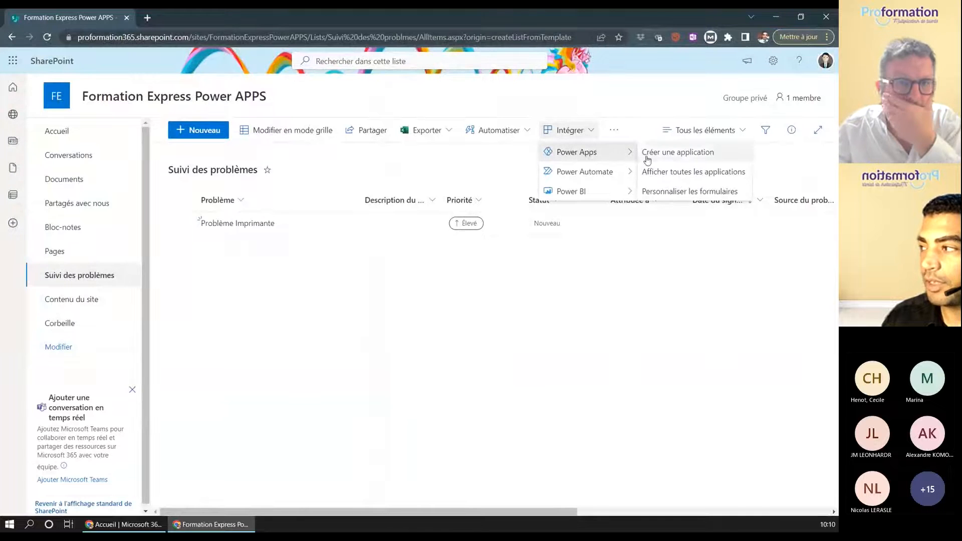
click(668, 159)
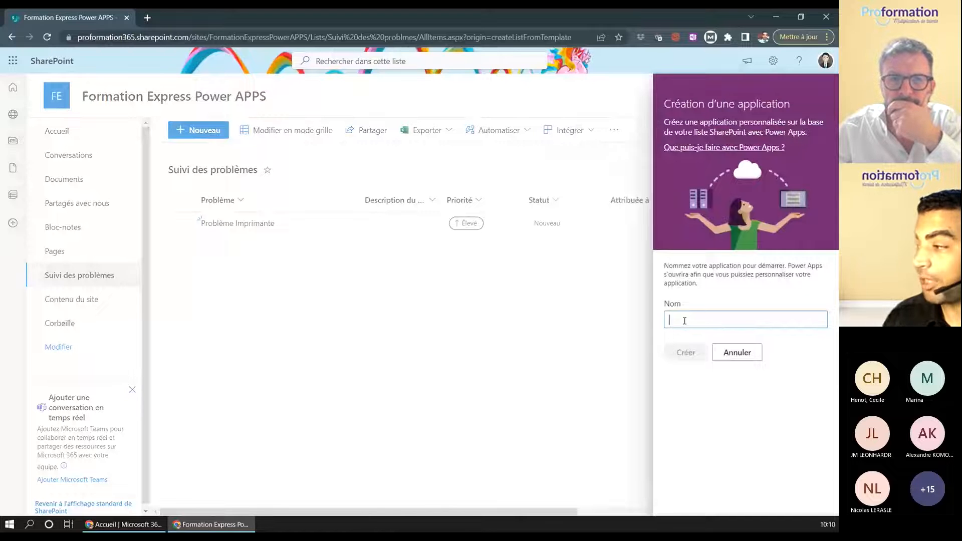
text(Suivi des)
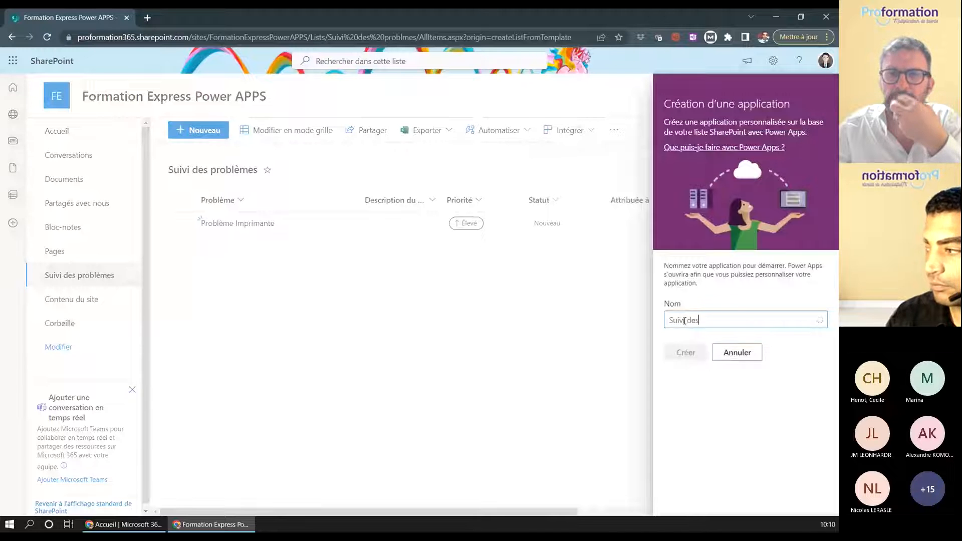
text( Problèmes)
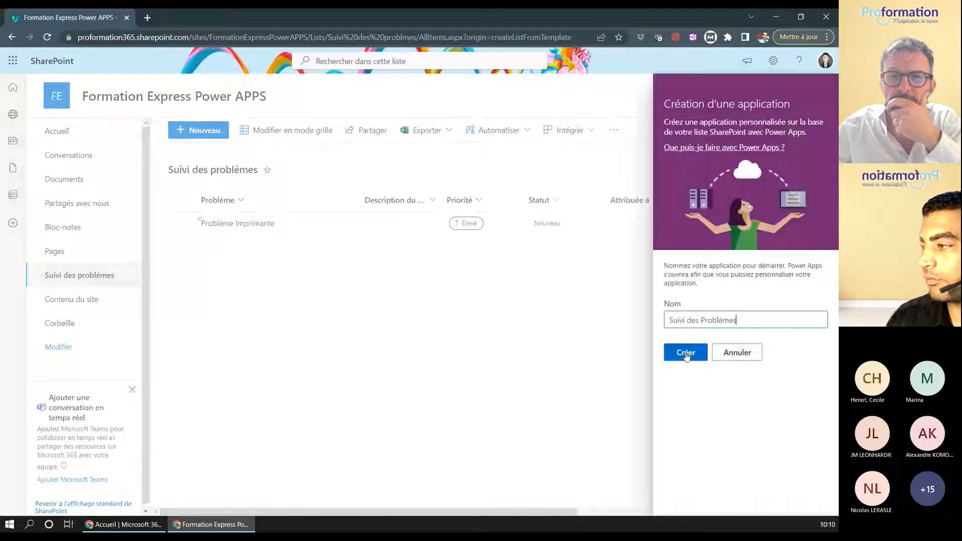
click(686, 354)
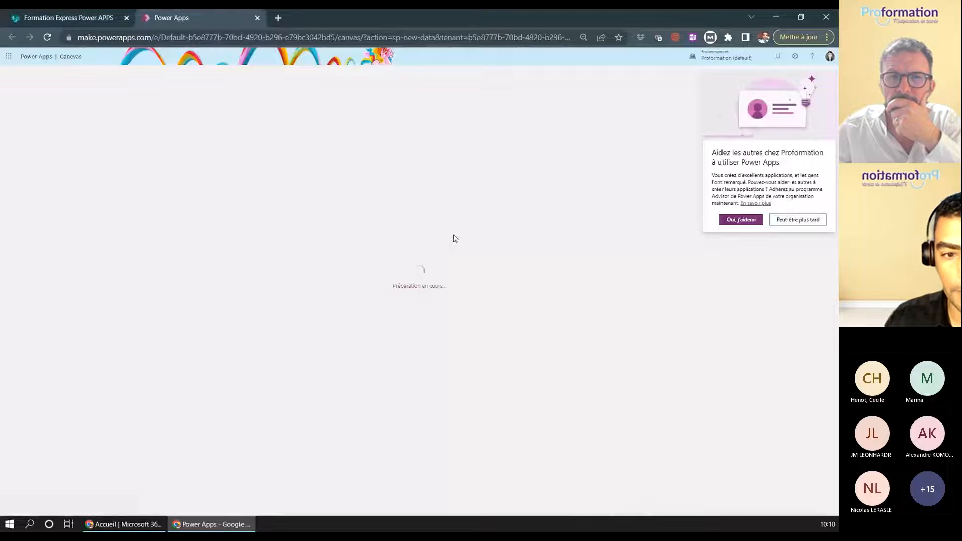
- Decline the Advisor invitation with 'Peut-être plus tard' while the app loads
click(816, 225)
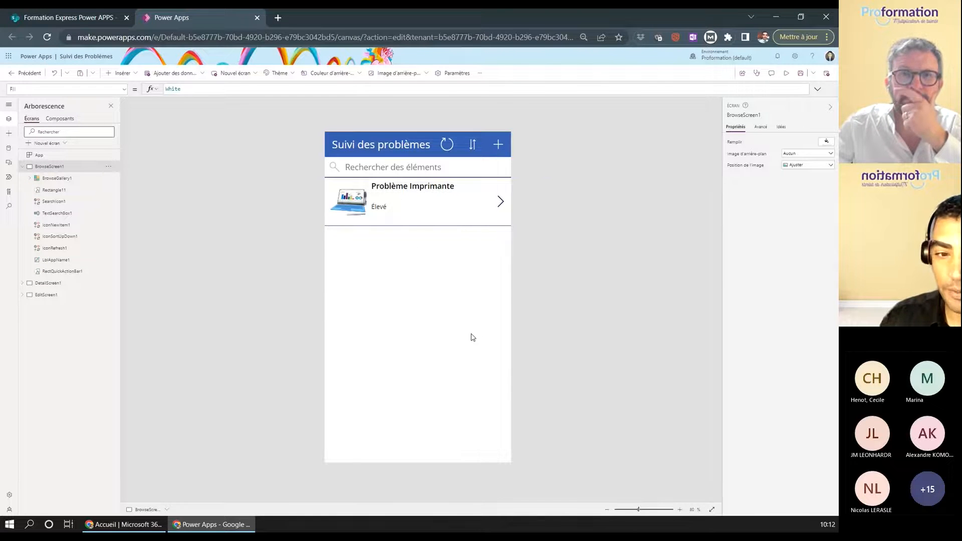
- Preview the app and change Problème Imprimante's status to En cours
click(787, 73)
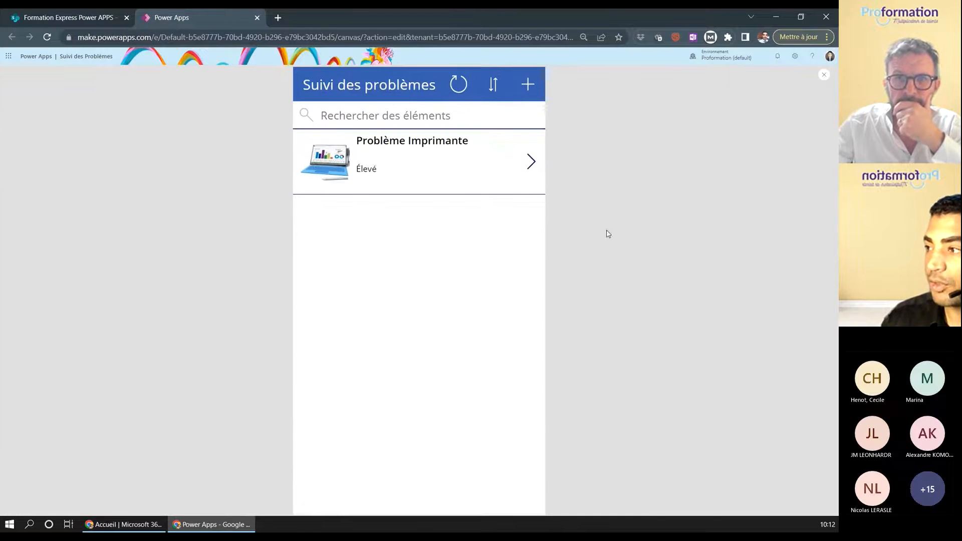
click(530, 161)
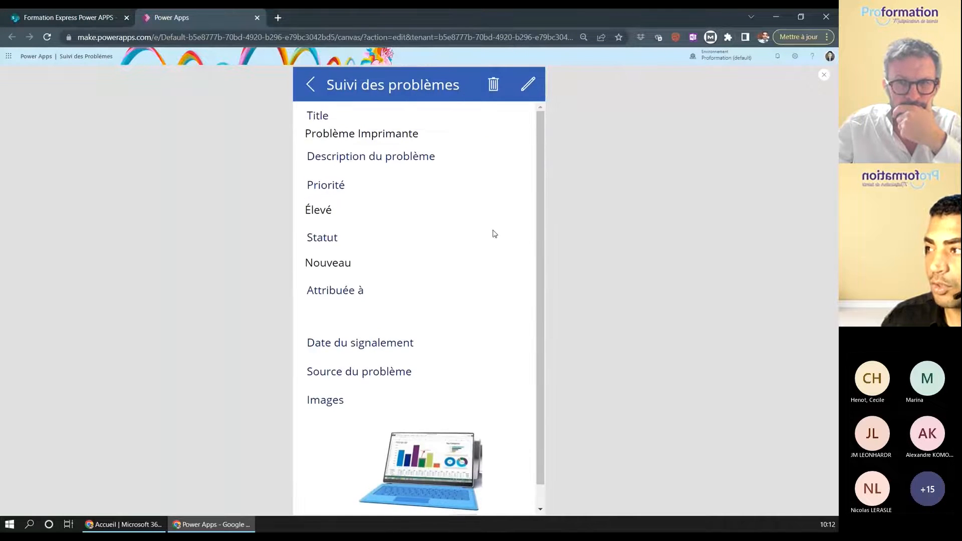
click(527, 86)
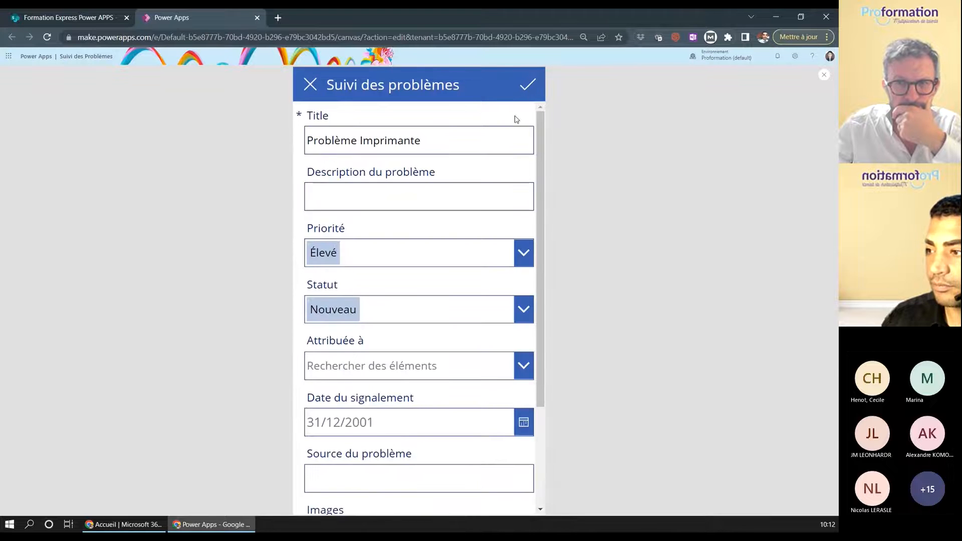
click(512, 309)
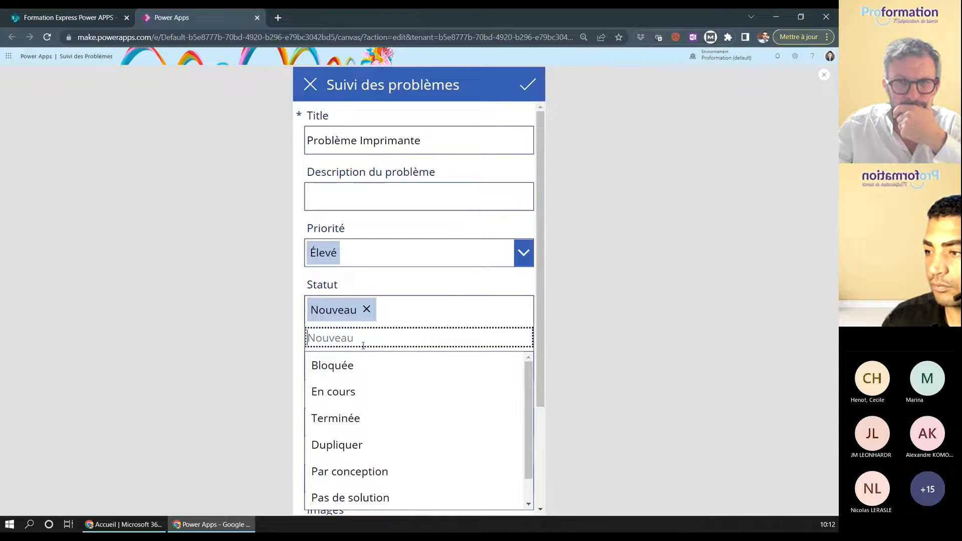
click(343, 393)
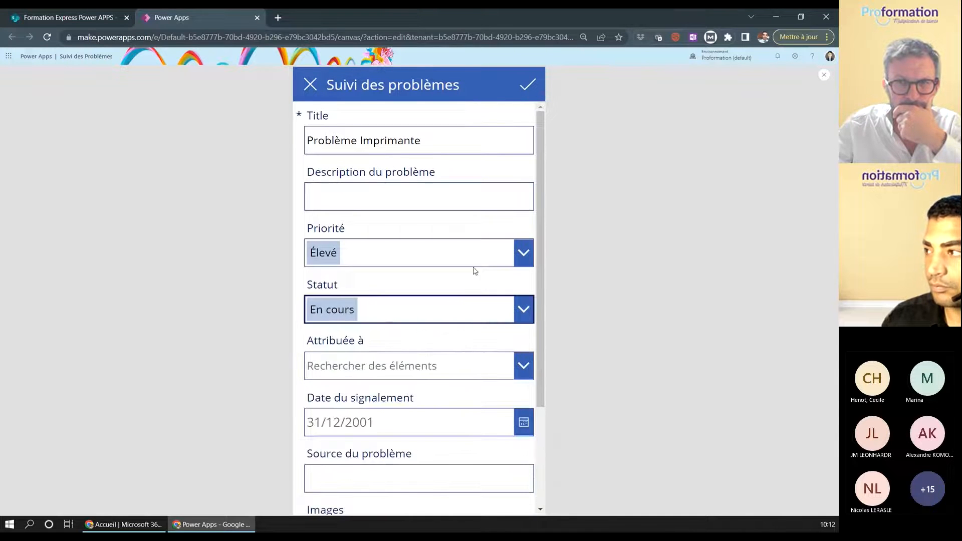
click(528, 84)
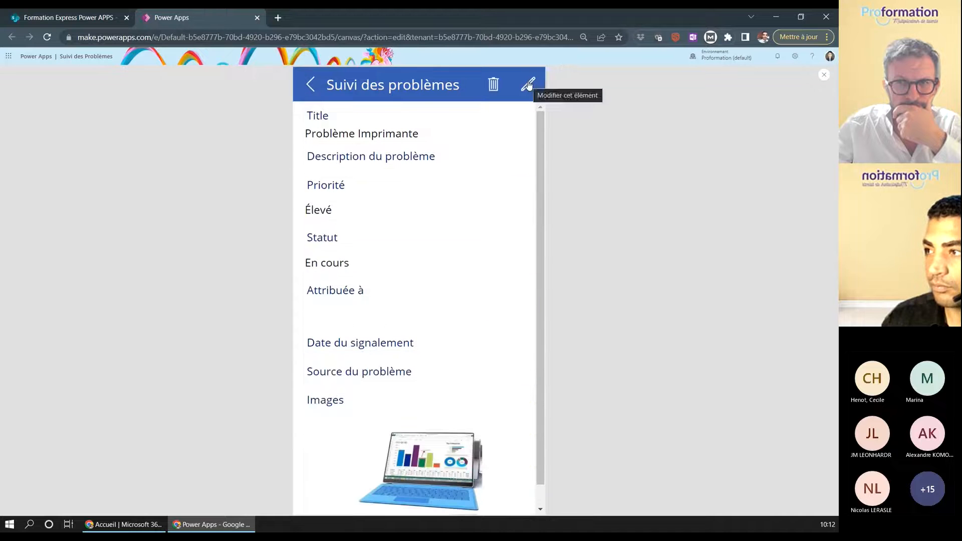
click(309, 85)
- Start a new issue 'TEST 2' with priority Normal and status Nouveau, and begin adding an image
click(526, 84)
click(399, 145)
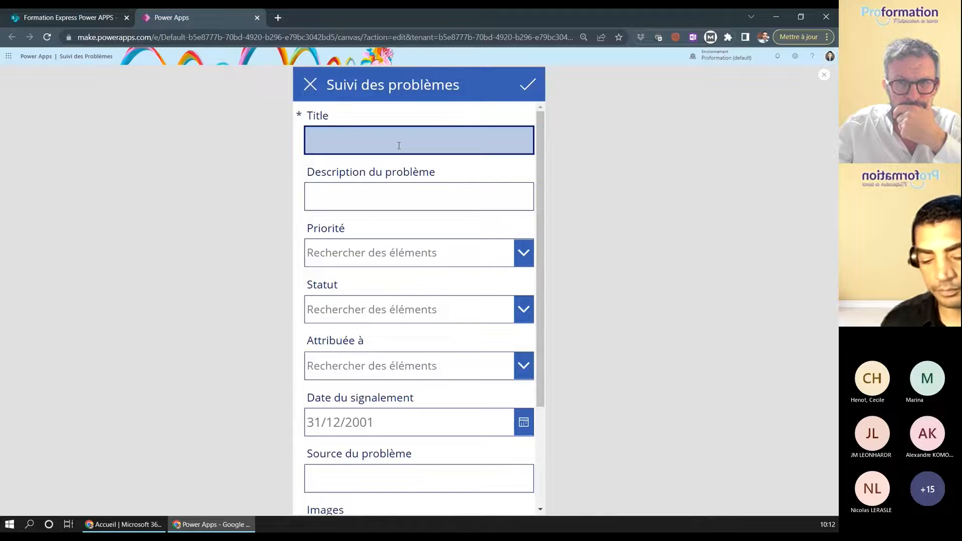
text(TEST 2)
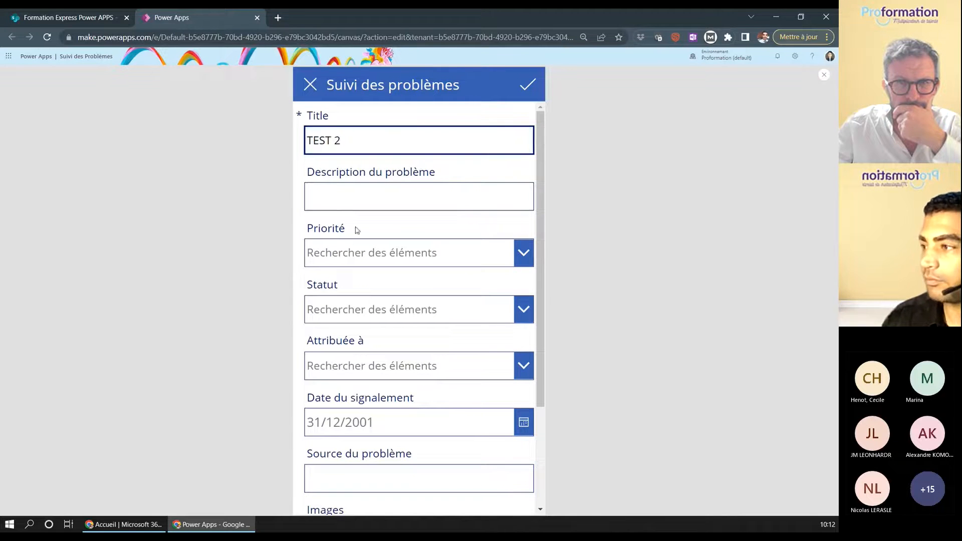
click(376, 253)
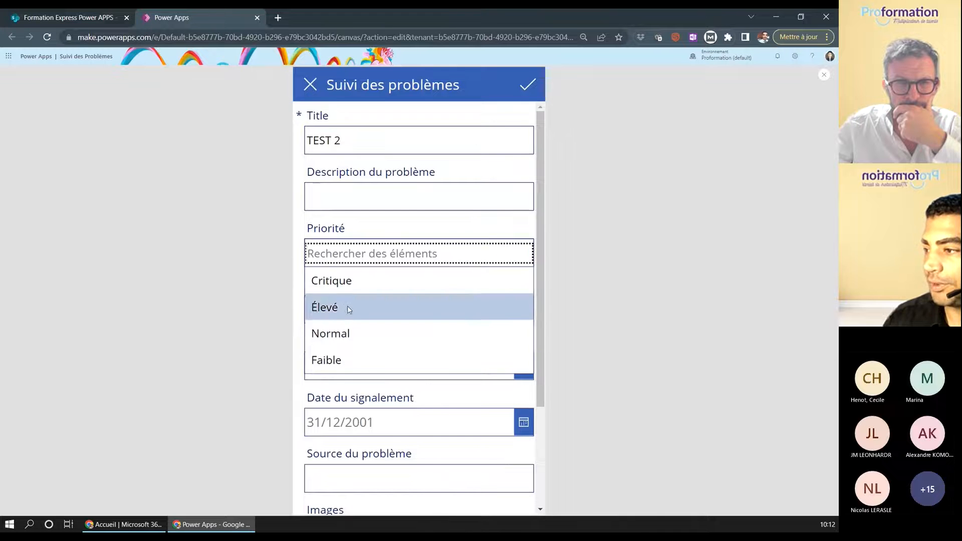
click(340, 332)
scroll(372, 299, down, 1)
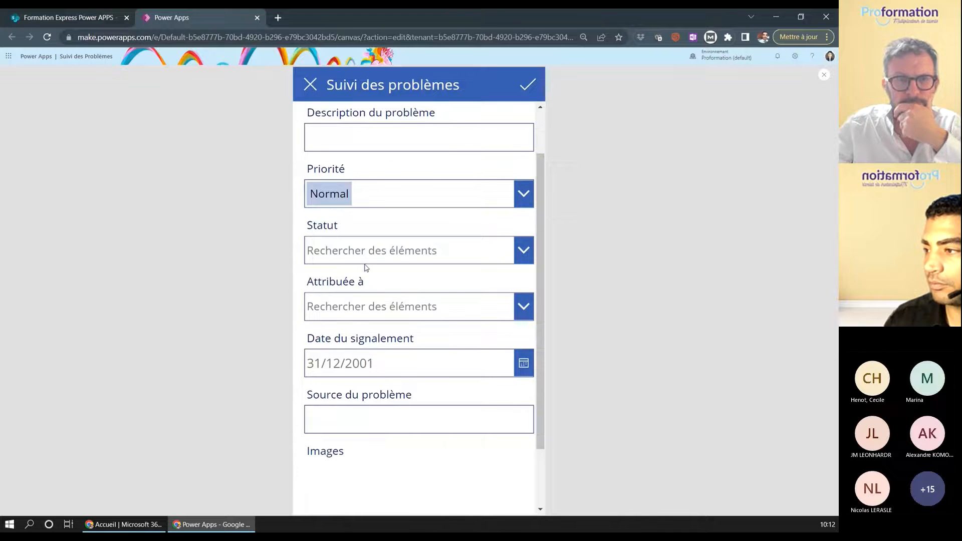
click(352, 253)
scroll(349, 374, down, 1)
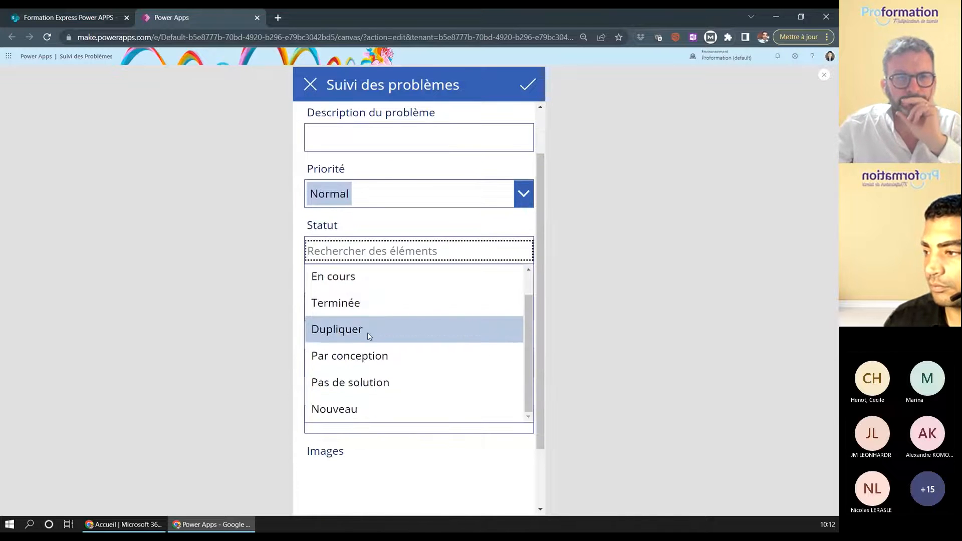
click(385, 408)
scroll(386, 358, down, 1)
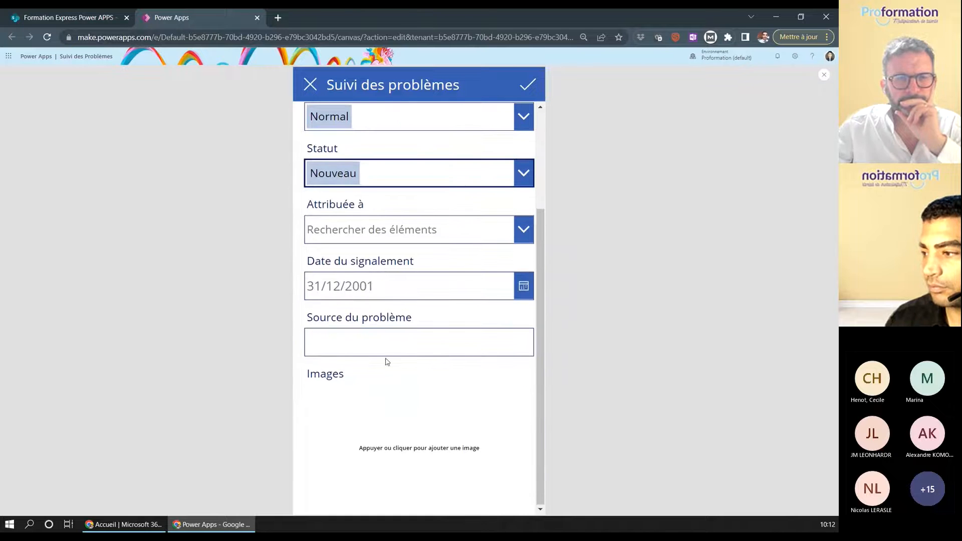
click(395, 449)
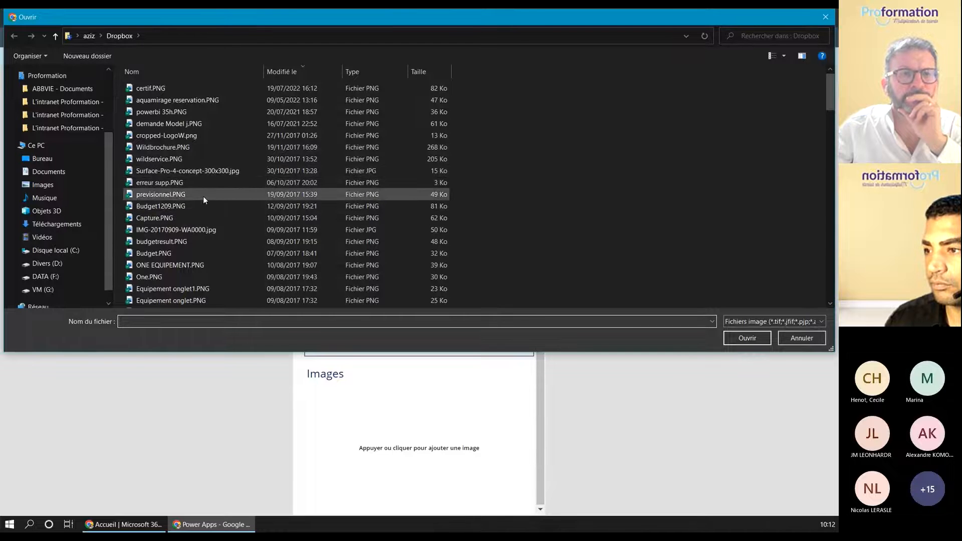
- Attach Surface-Pro-4-concept-300x300.jpg to TEST 2, save it, and return to the SharePoint tab
scroll(203, 196, down, 2)
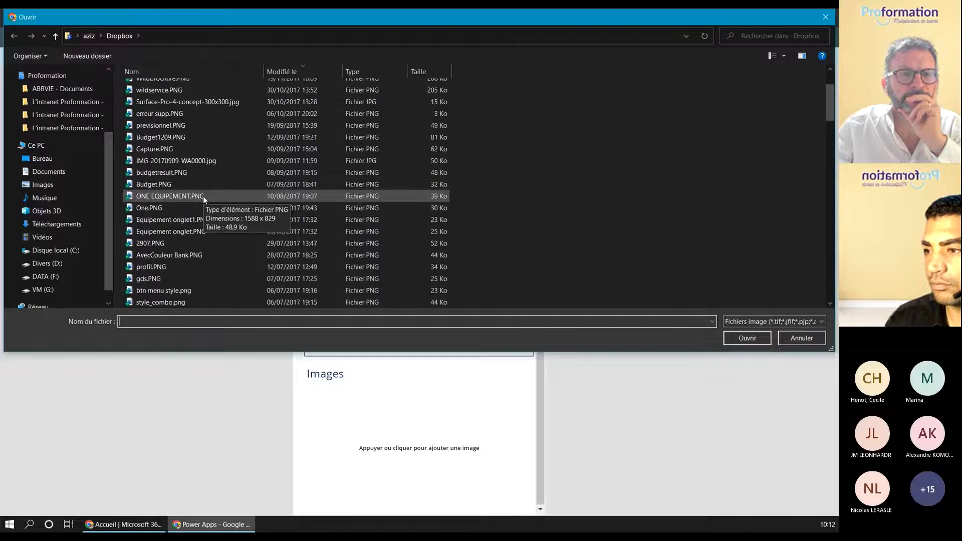
scroll(203, 196, down, 4)
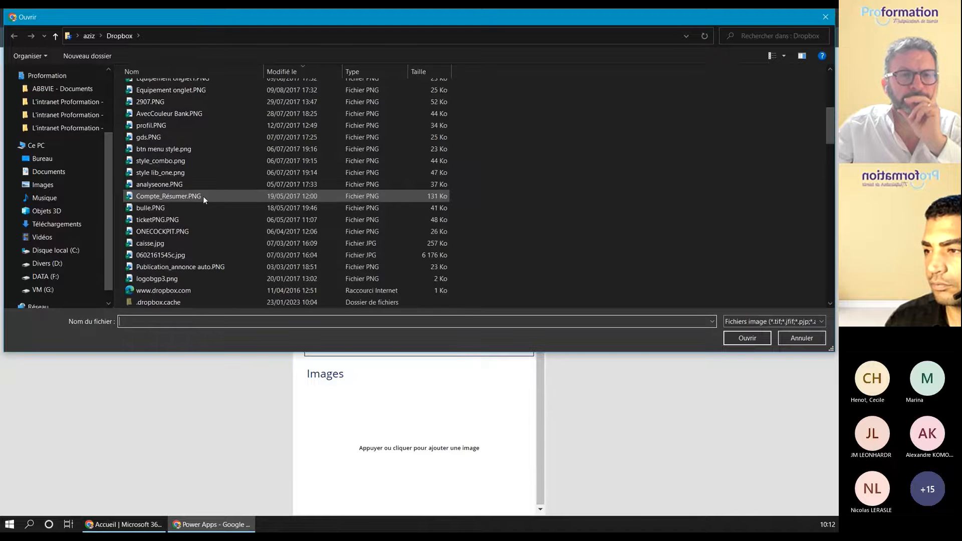
scroll(203, 196, up, 6)
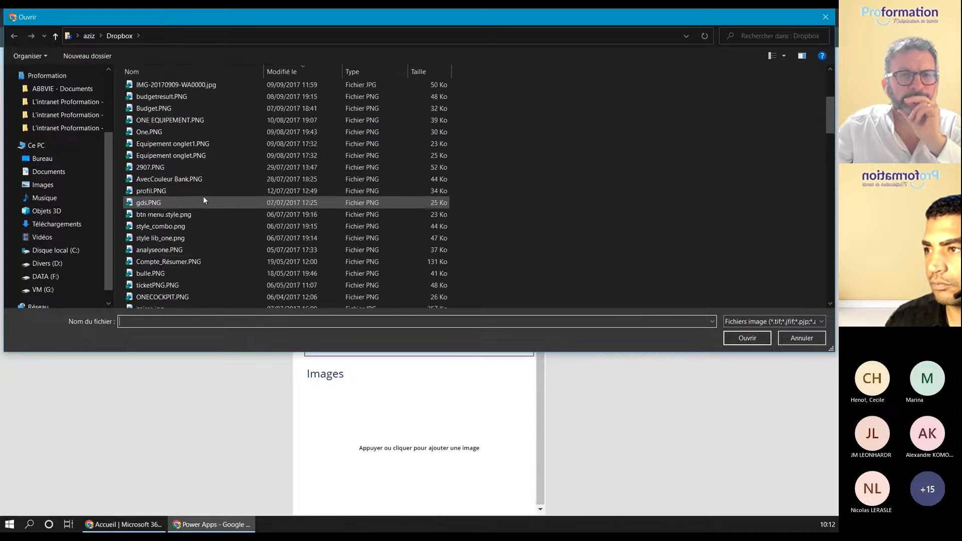
click(197, 171)
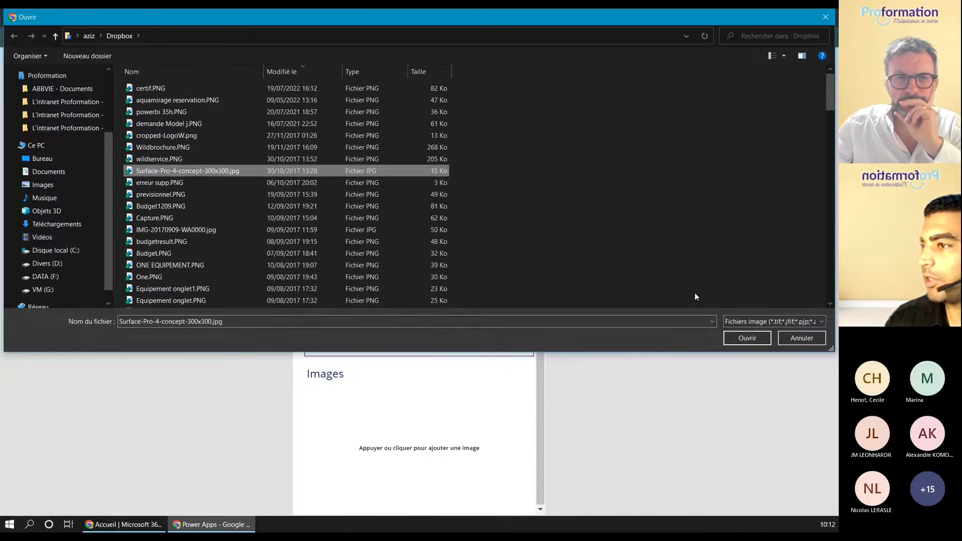
click(734, 338)
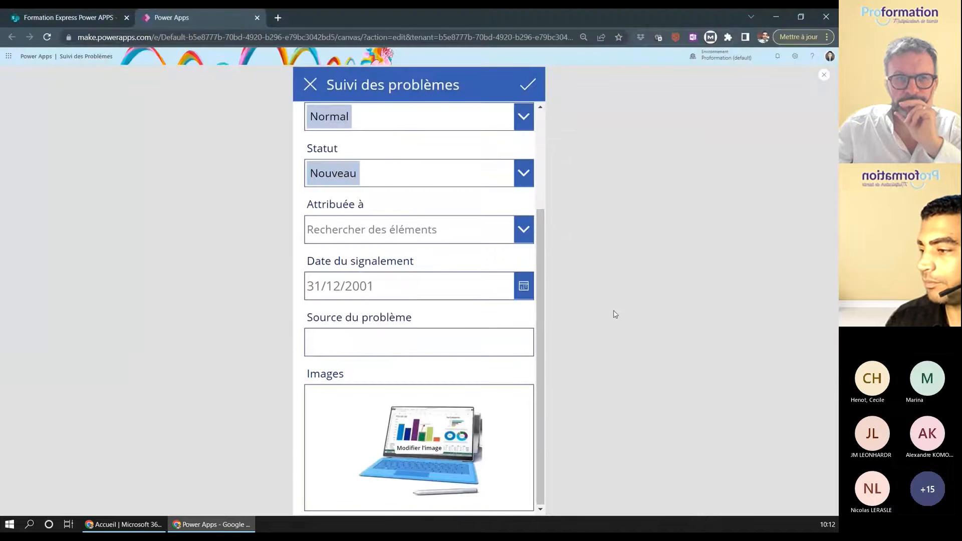
click(528, 83)
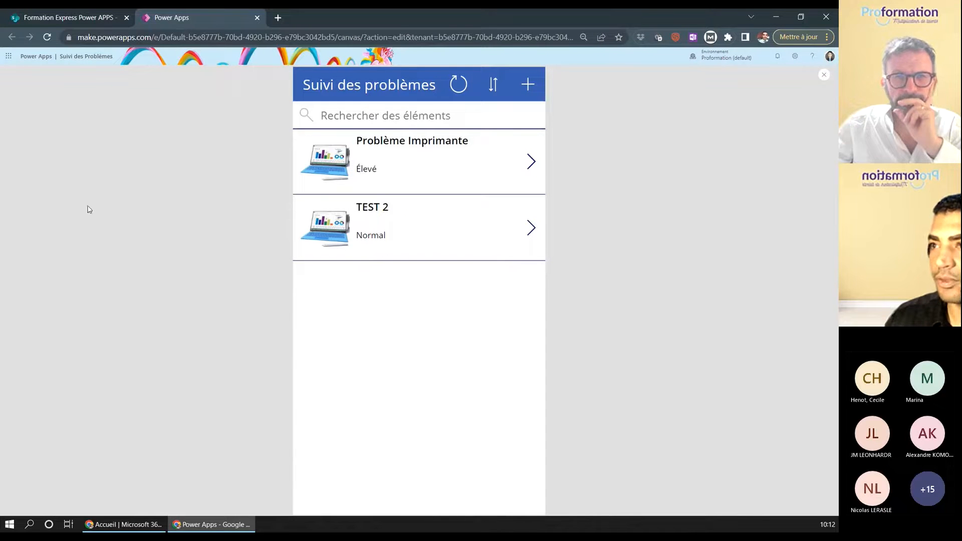
click(78, 18)
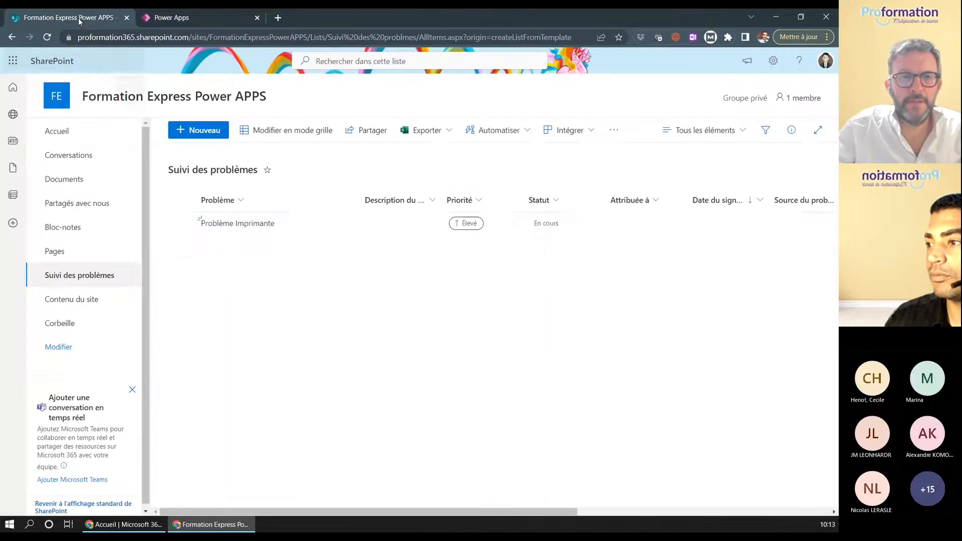
- Reload the SharePoint list to see TEST 2, then return to the Power Apps tab
click(47, 37)
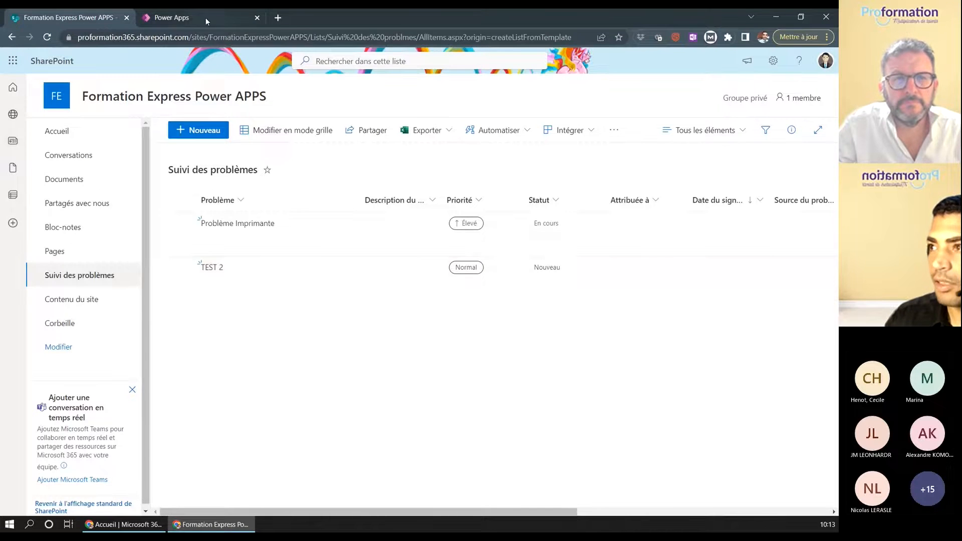
click(205, 18)
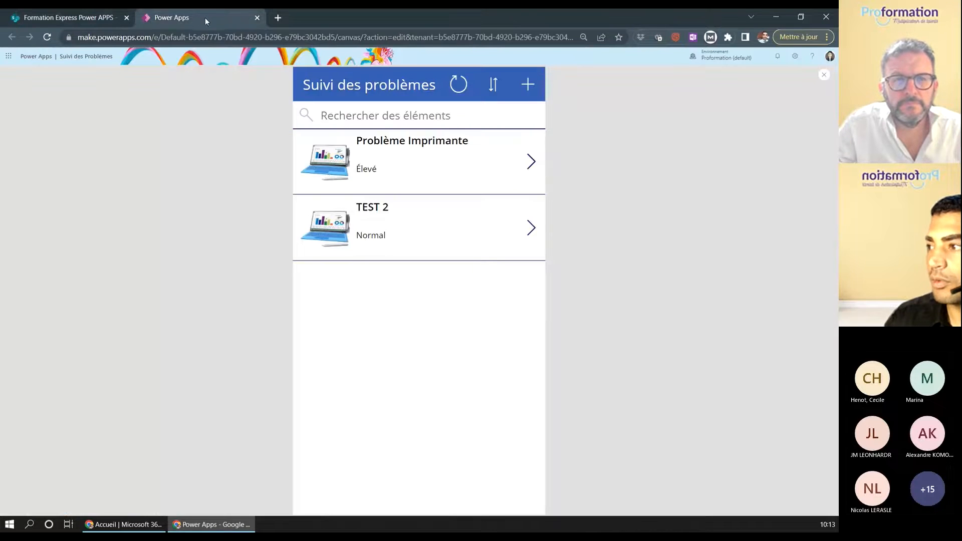
- Exit preview, dismiss the tip, and display EditScreen1 from the Tree view
click(822, 76)
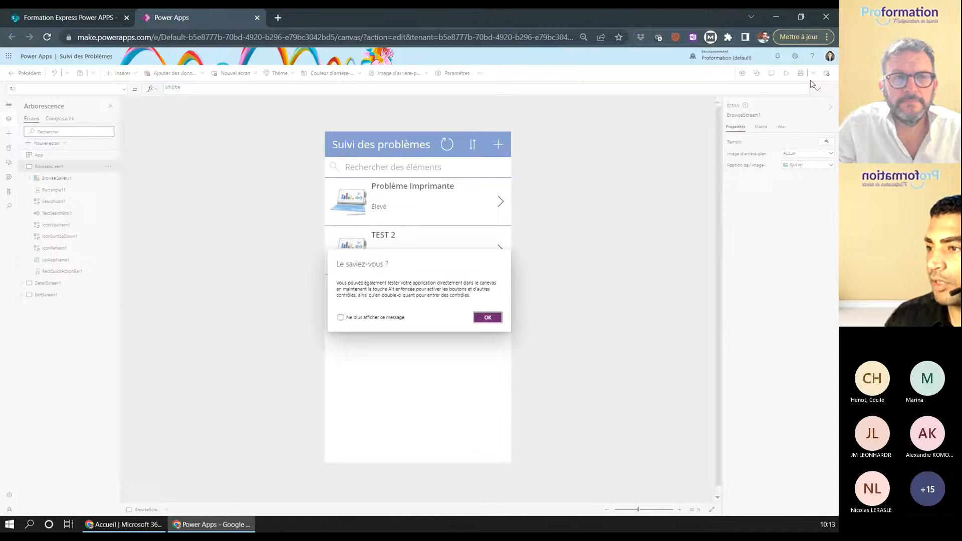
click(488, 317)
click(21, 167)
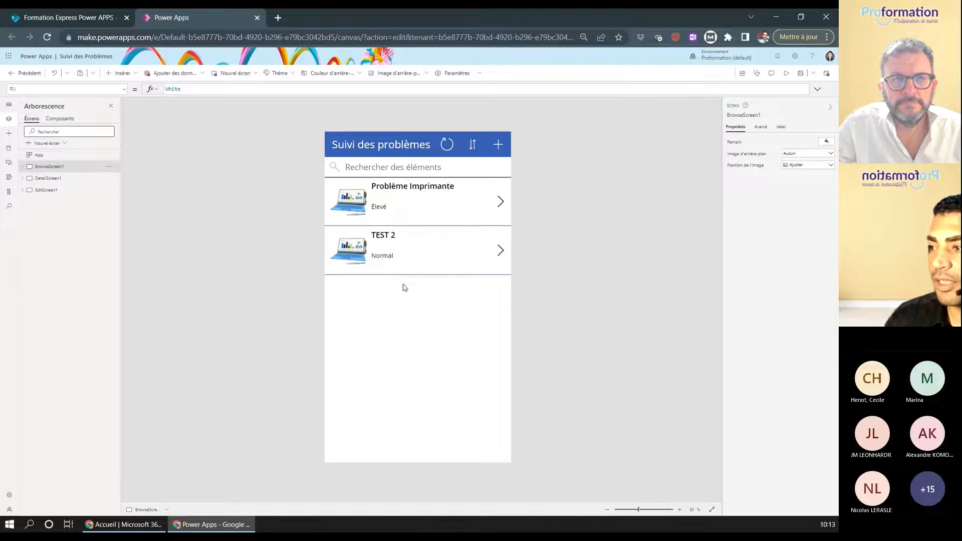
click(49, 179)
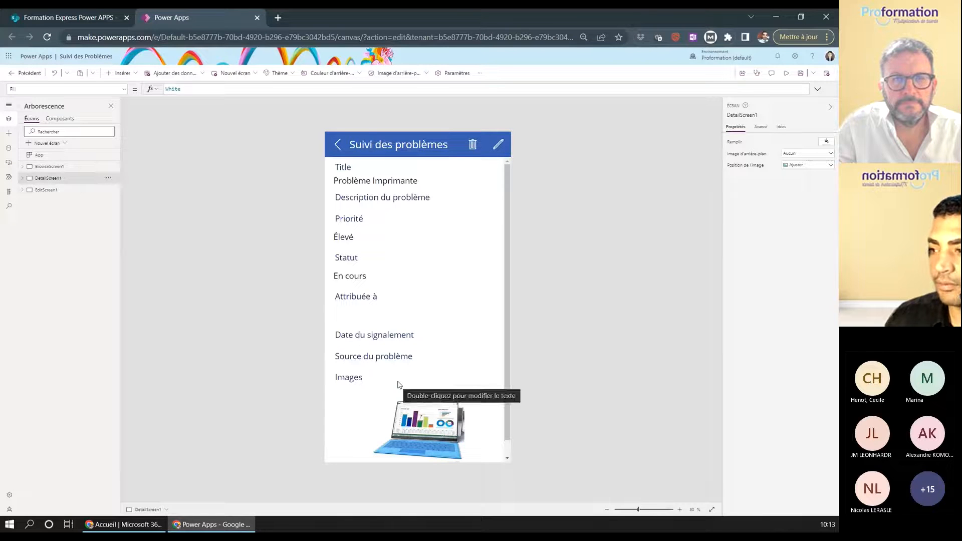
click(44, 191)
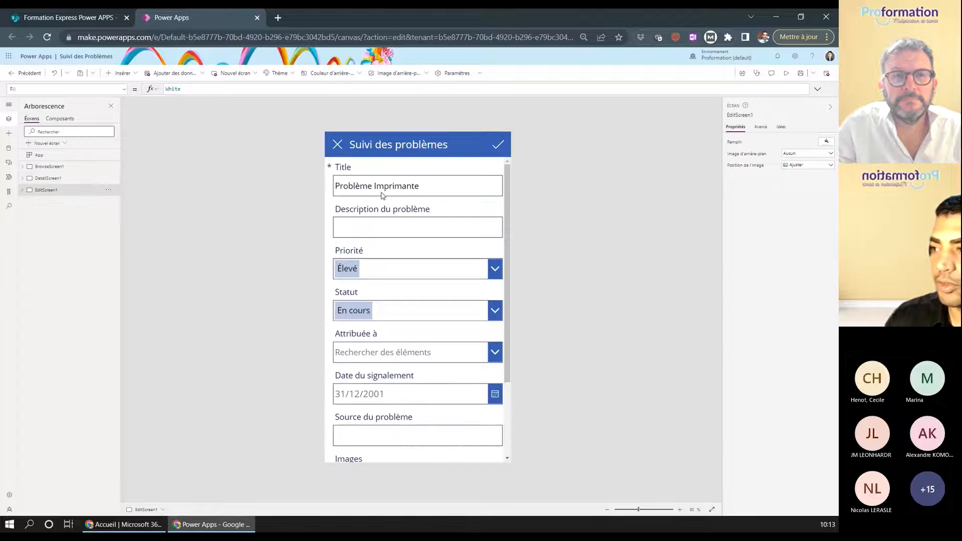
scroll(397, 246, down, 2)
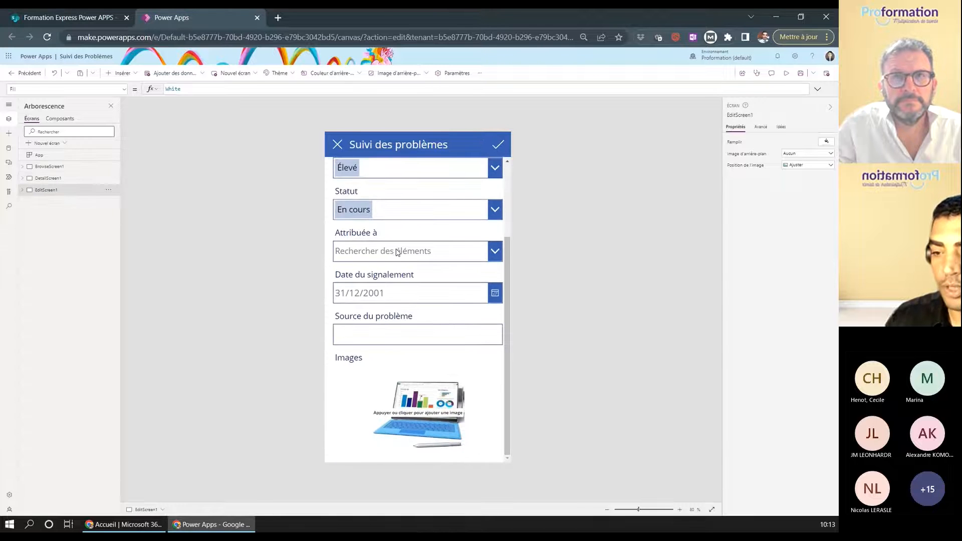
scroll(392, 269, up, 2)
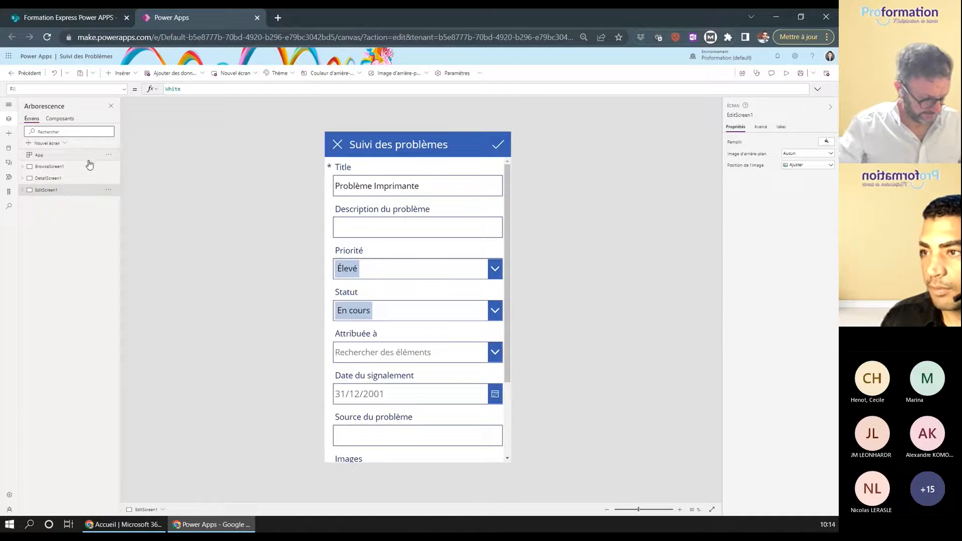
- Select BrowseScreen1 in the Tree view
click(72, 166)
- Change BrowseGallery1's Body1 label field from Priorité to Statut, so items show En cours or Nouveau
click(431, 222)
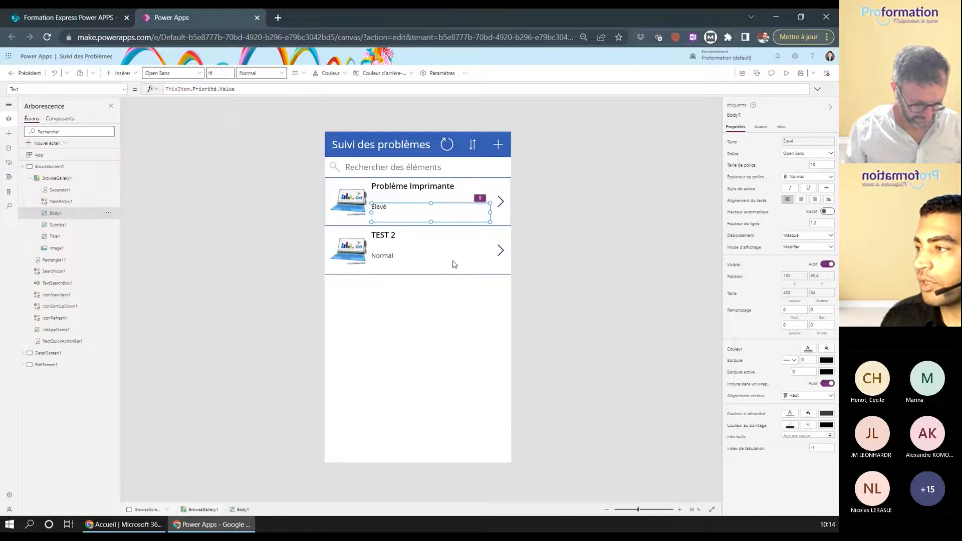
click(445, 316)
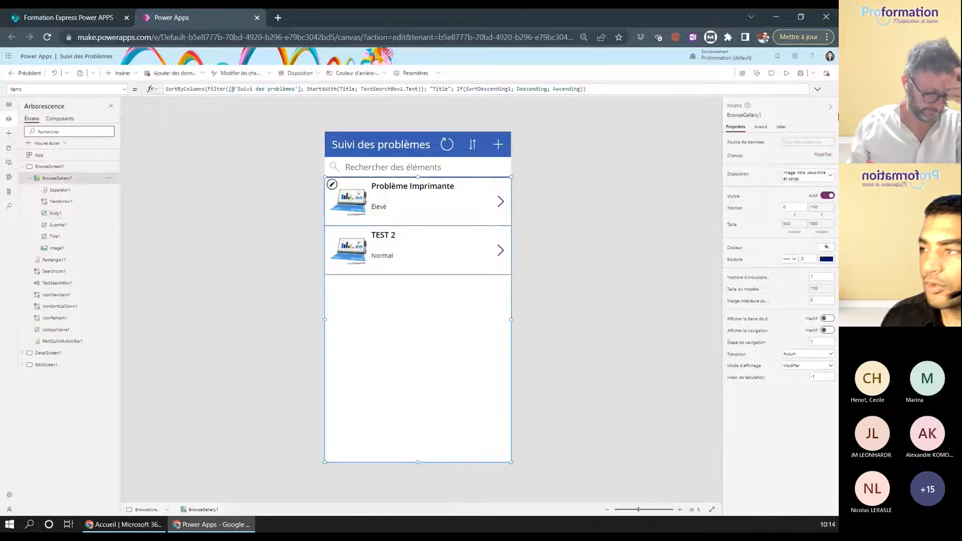
click(824, 156)
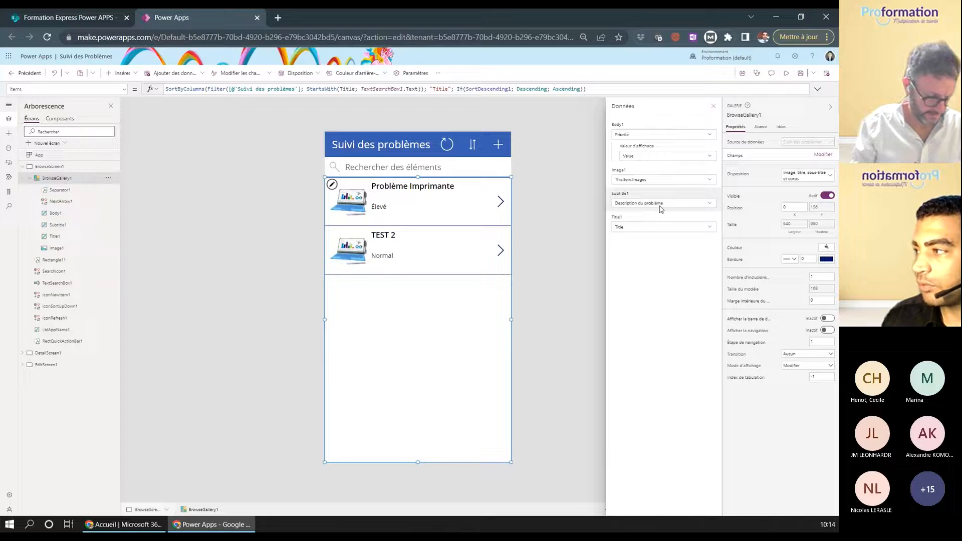
click(650, 135)
click(706, 136)
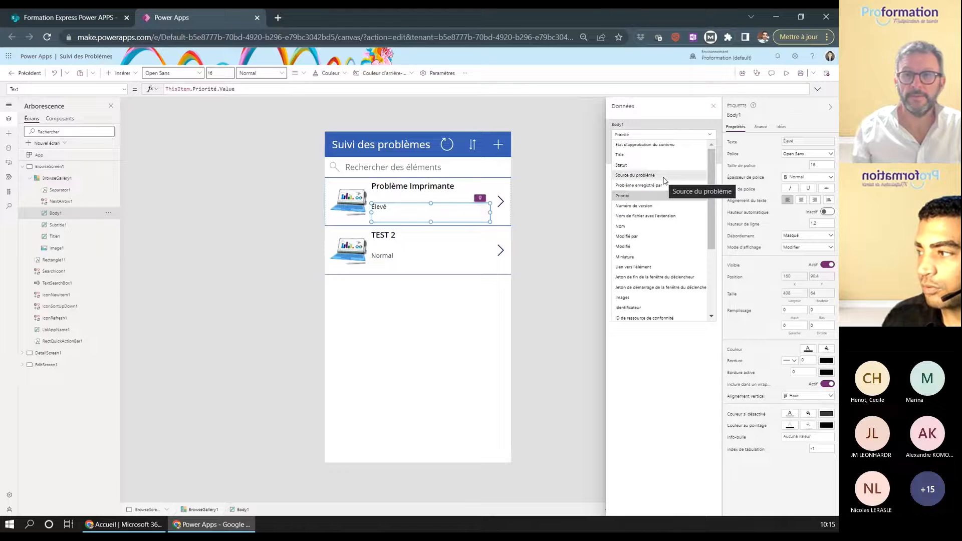
click(636, 166)
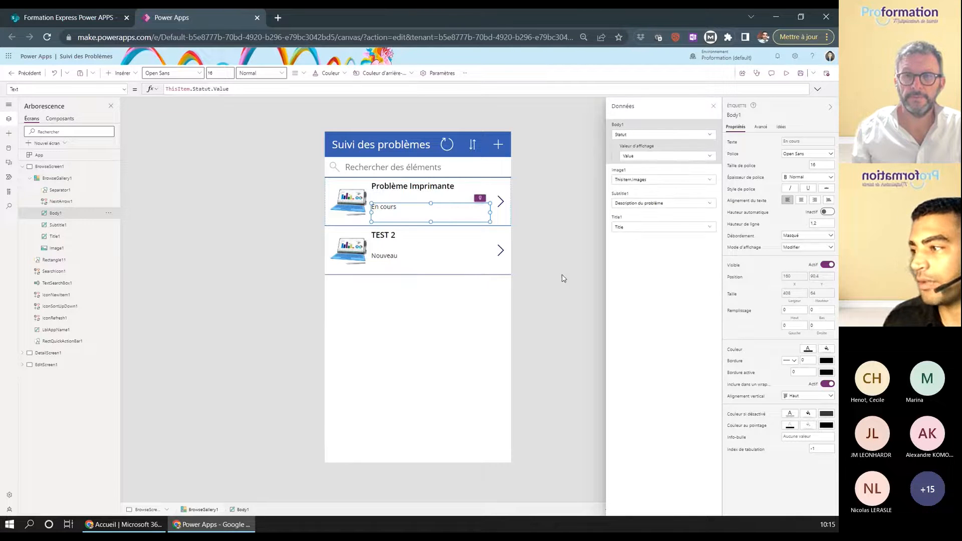
click(714, 106)
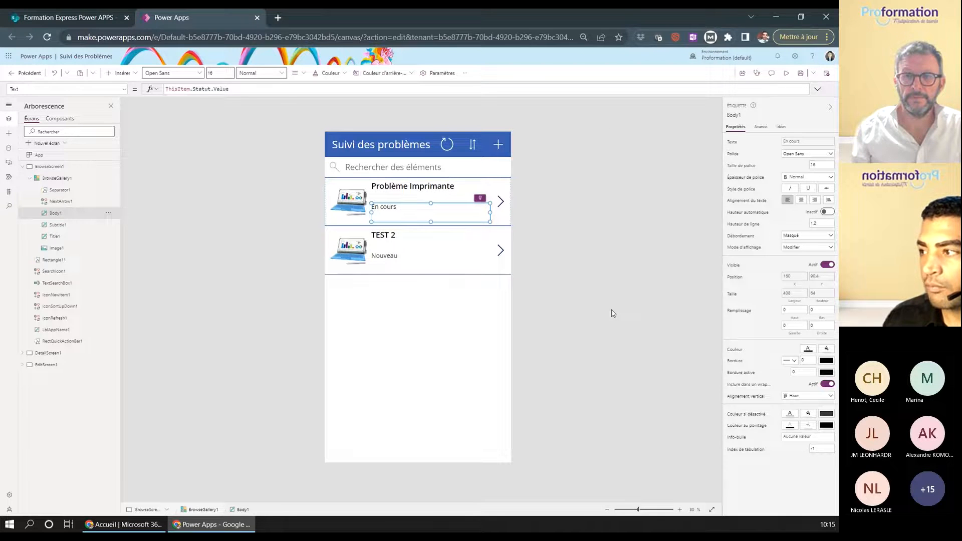
click(472, 314)
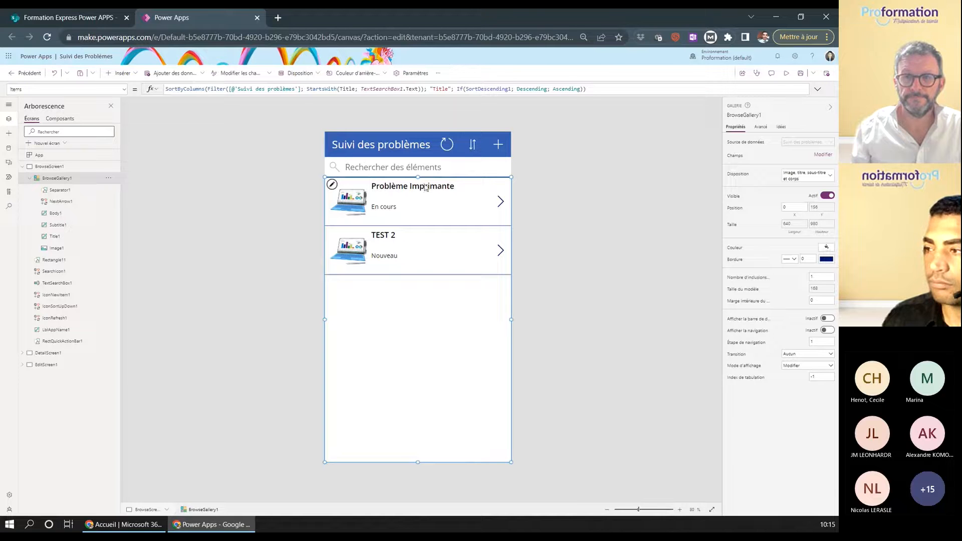
- Move from DetailScreen1 to EditScreen1 in the tree
click(47, 354)
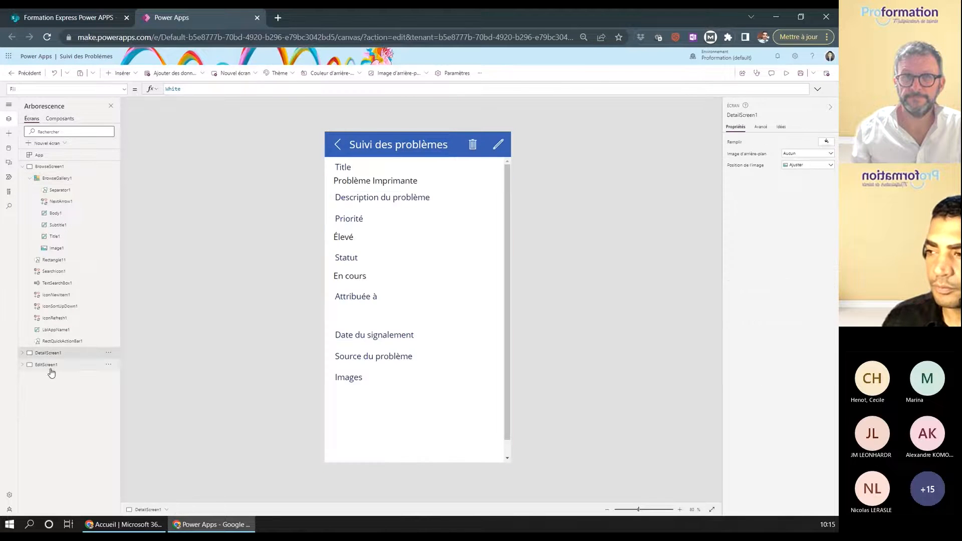
click(47, 365)
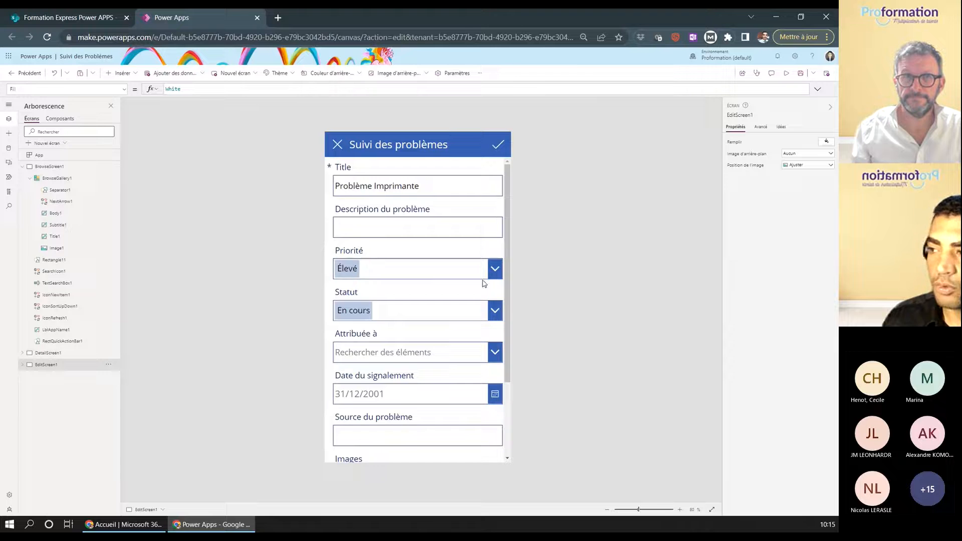
scroll(435, 252, down, 3)
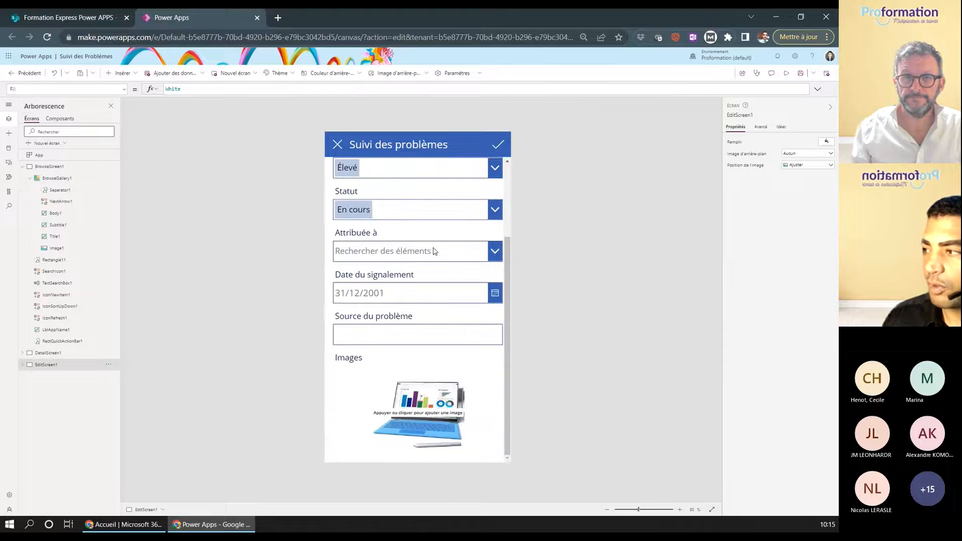
scroll(435, 252, up, 4)
- Inspect IconAccept1's SubmitForm(EditForm1) action and select the site address in the address bar
click(497, 146)
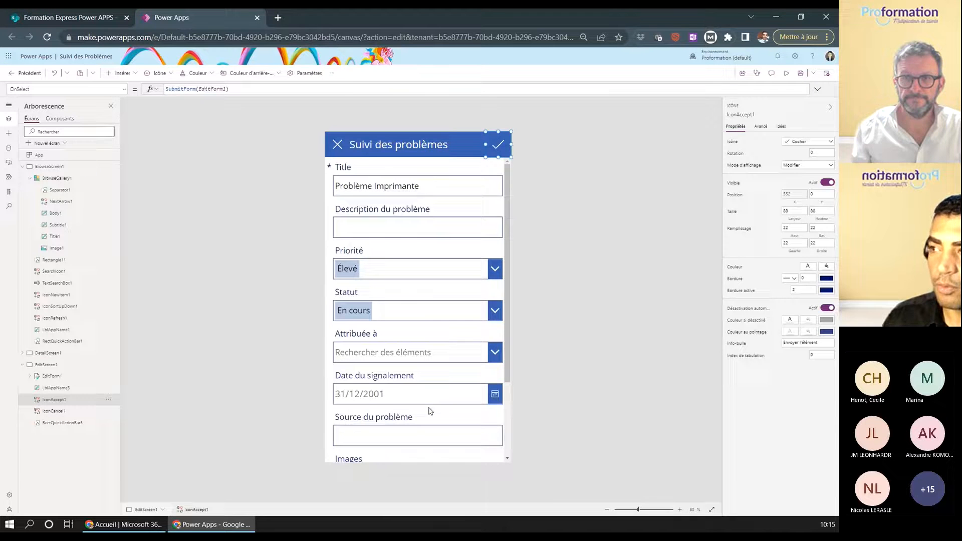
click(184, 90)
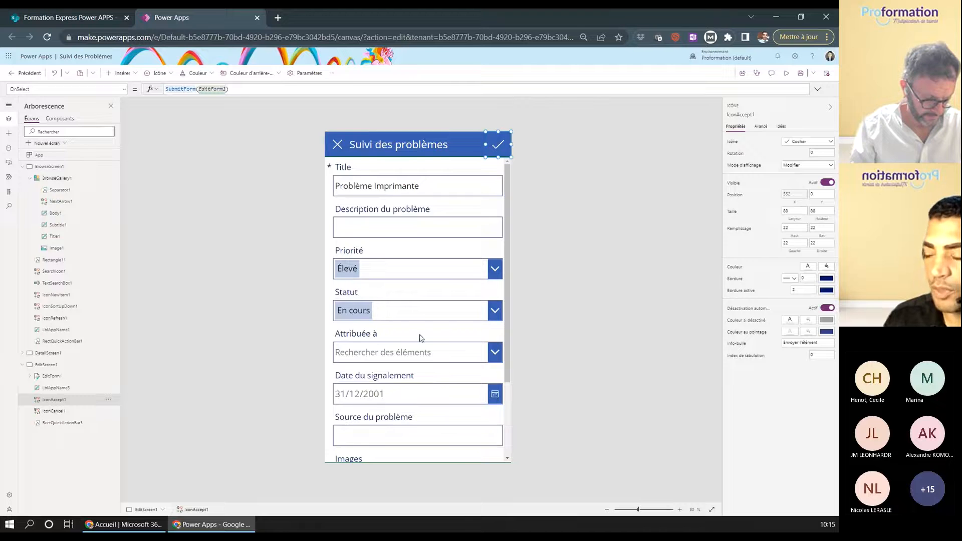
scroll(420, 338, down, 3)
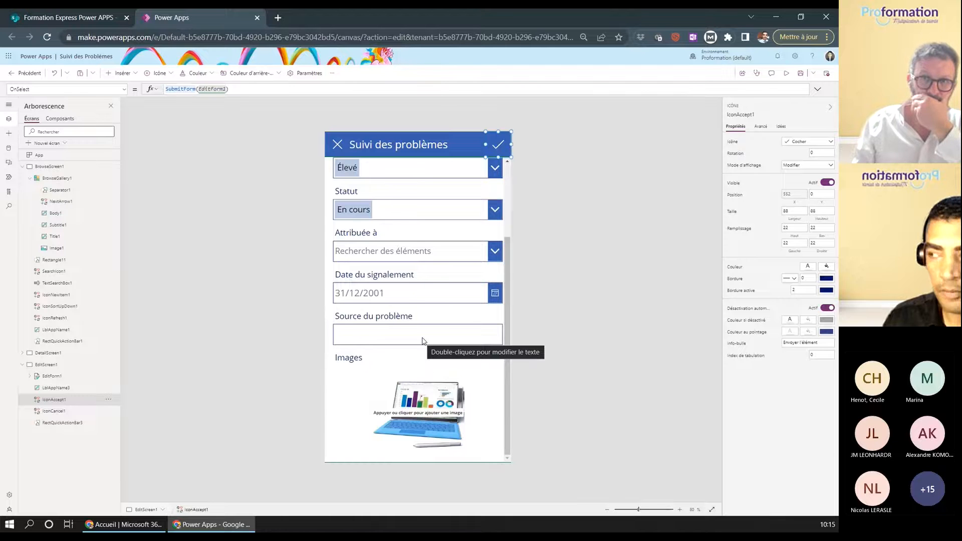
scroll(422, 340, up, 1)
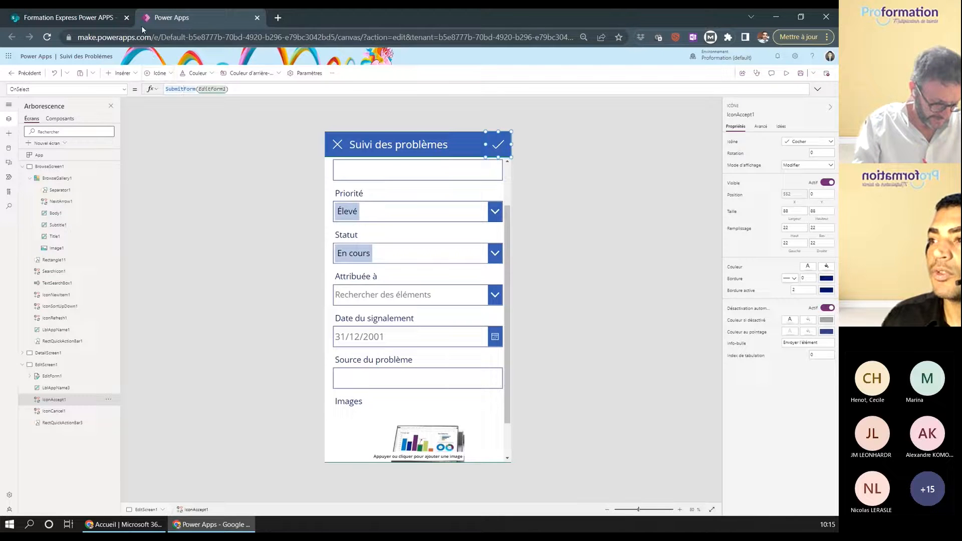
drag(150, 38, 55, 40)
key(ctrl+c)
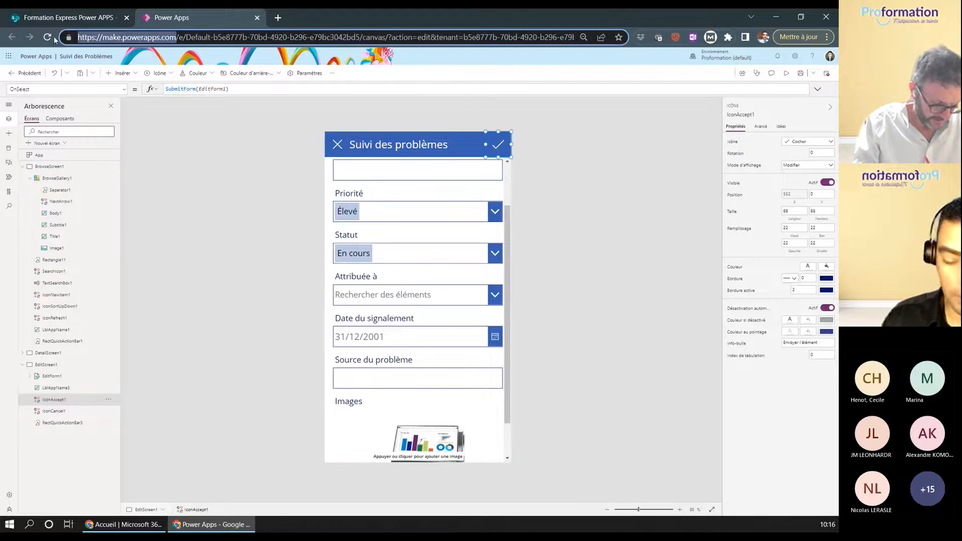
- Load the pasted make.powerapps.com address in a new browser tab
click(278, 19)
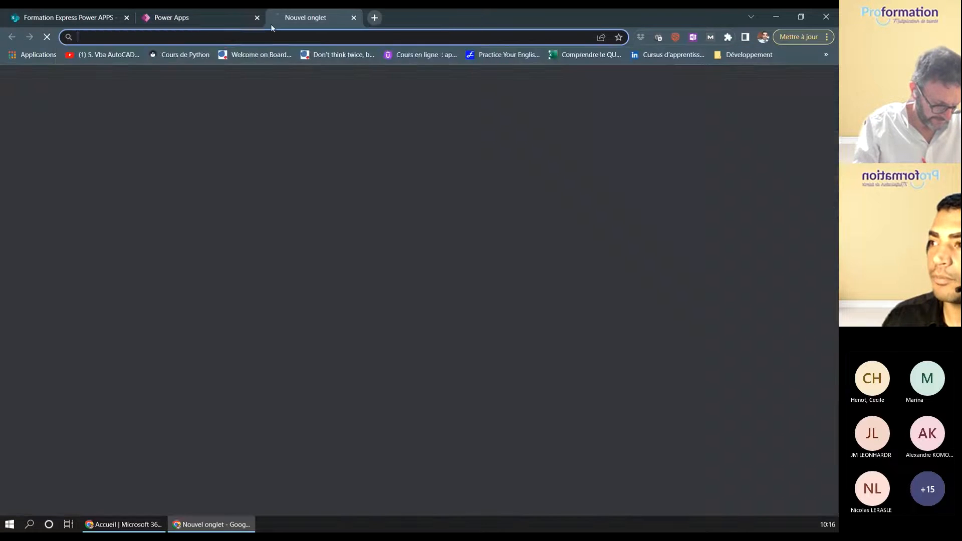
key(ctrl+v)
key(Return)
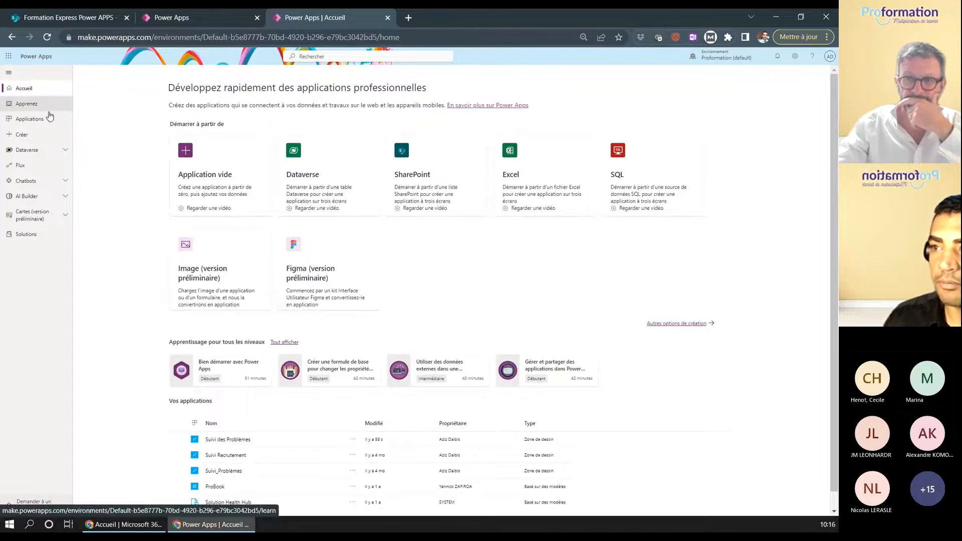
- Browse the Créer page's templates such as Service Desk, Leave Request and Inventory Management
click(33, 135)
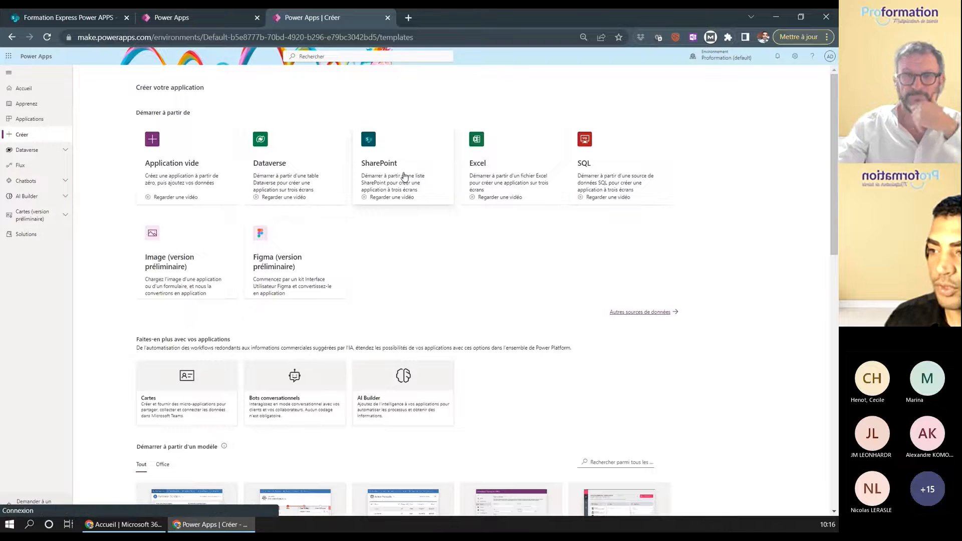
scroll(396, 280, down, 4)
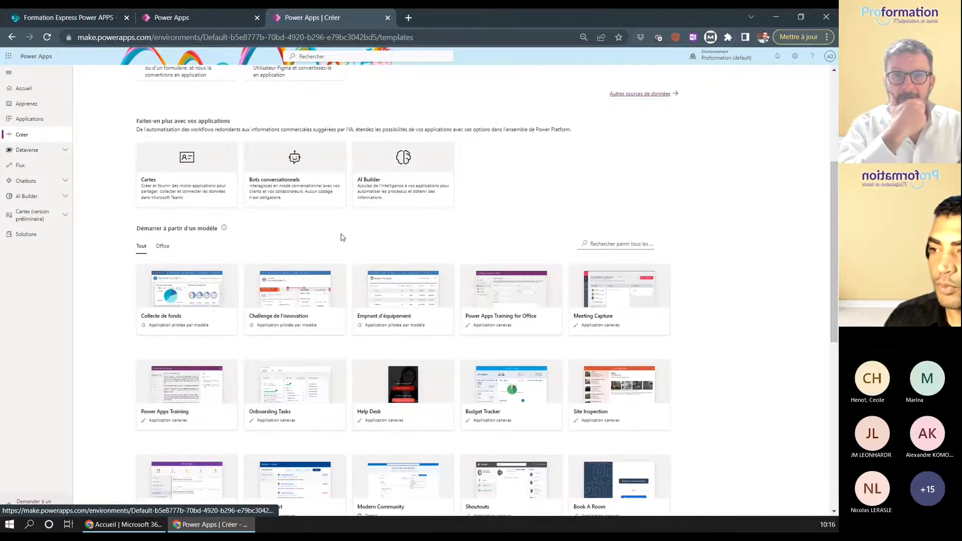
scroll(212, 260, down, 1)
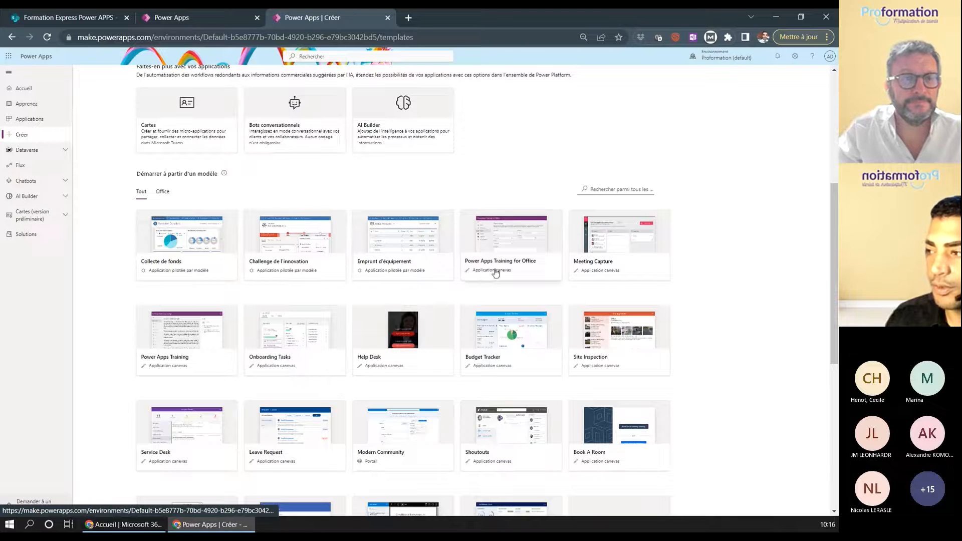
scroll(582, 264, down, 2)
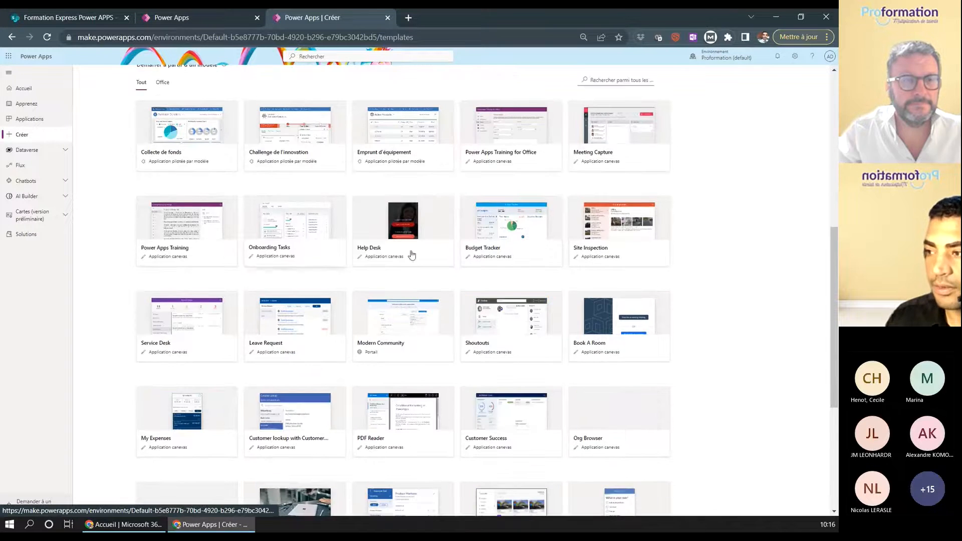
scroll(487, 255, down, 2)
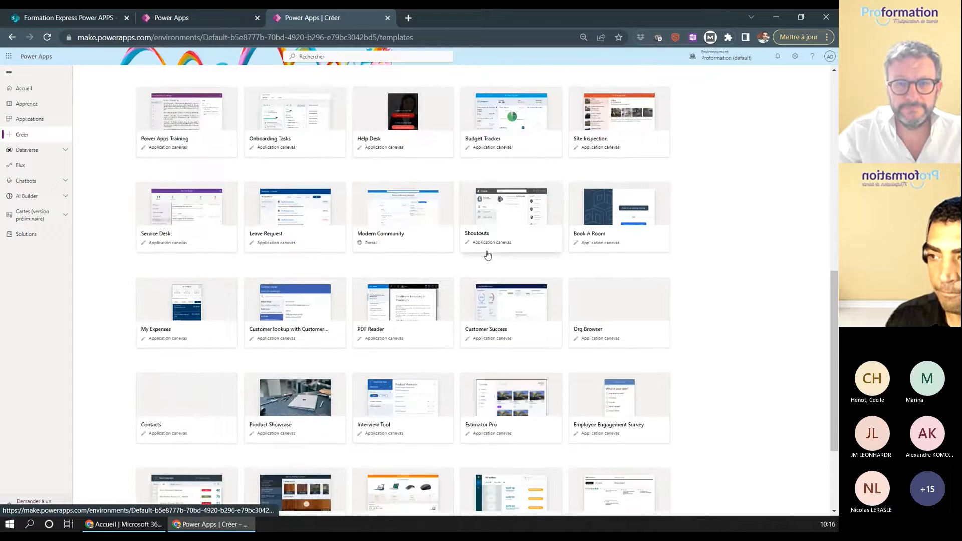
scroll(212, 286, down, 2)
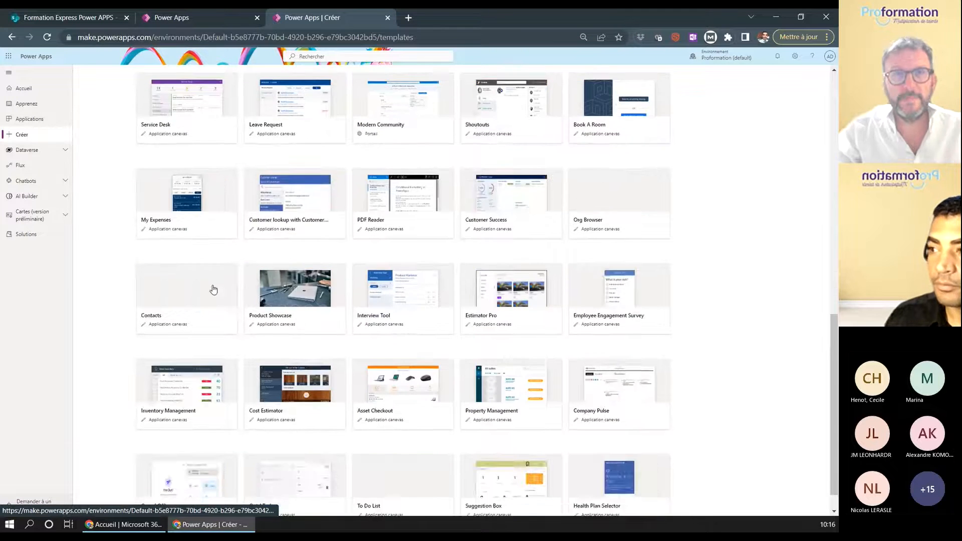
scroll(209, 286, up, 6)
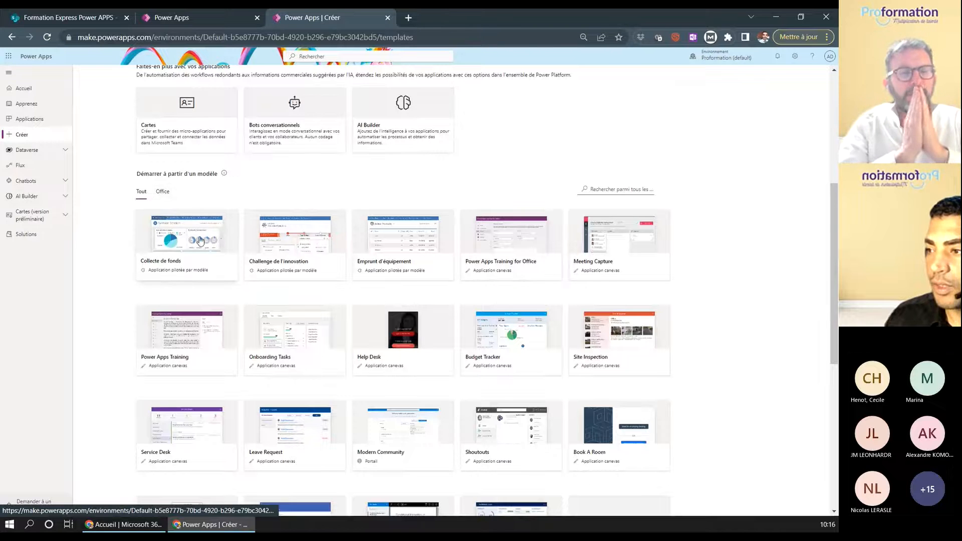
click(406, 241)
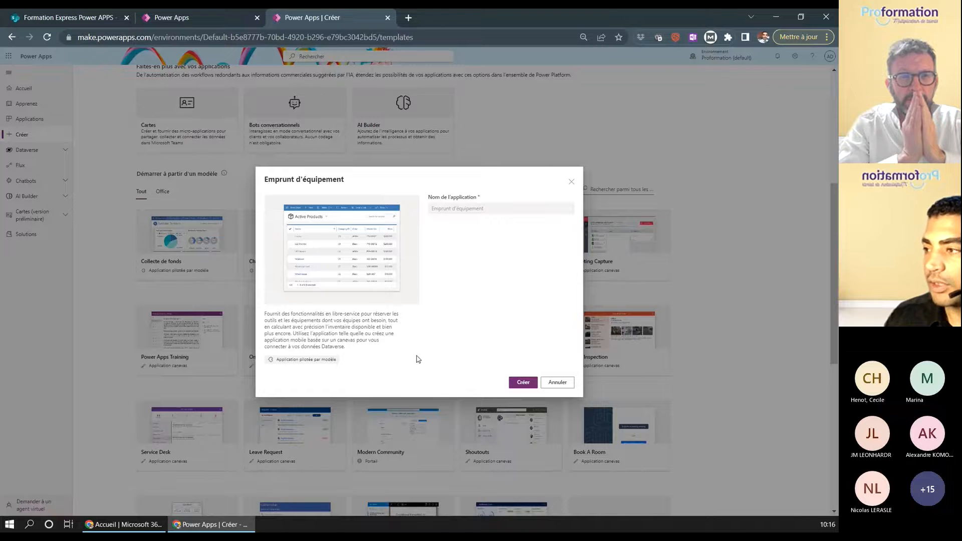
click(521, 382)
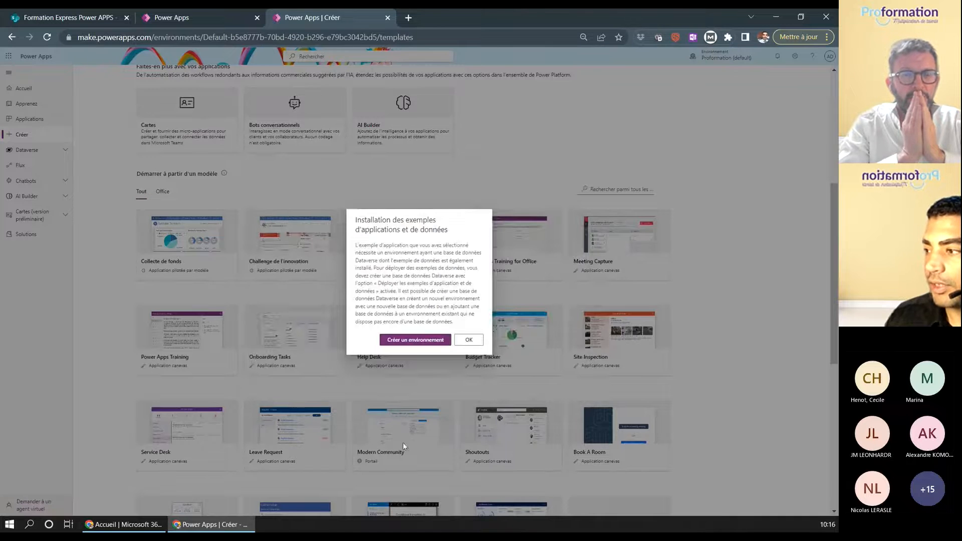
click(409, 341)
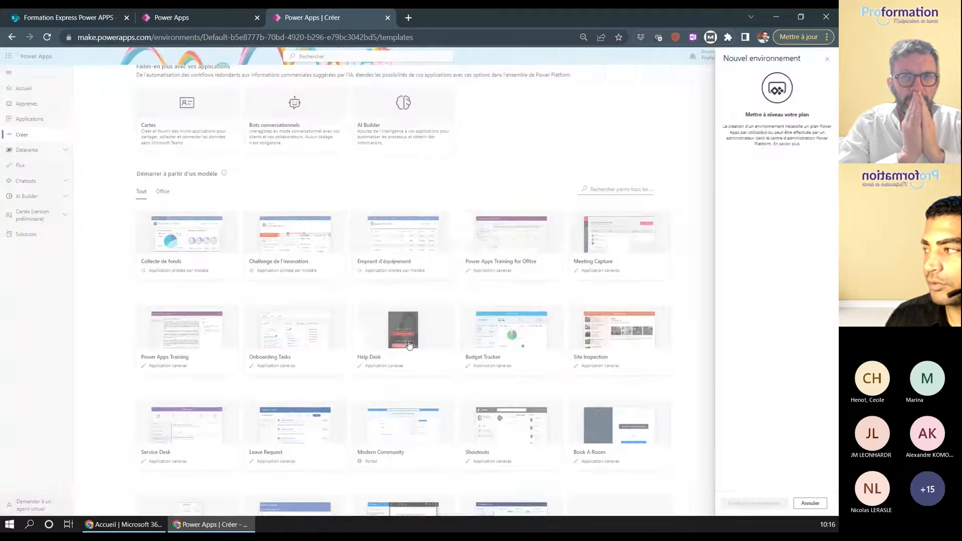
click(827, 61)
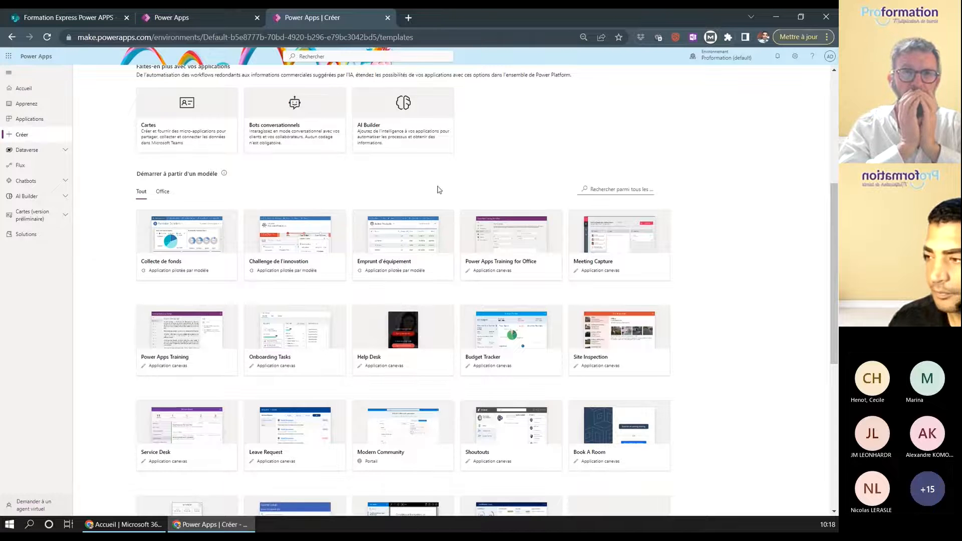
- Create Help Desk_0918 from the Help Desk template and authorize its Office 365 Users connection
click(392, 348)
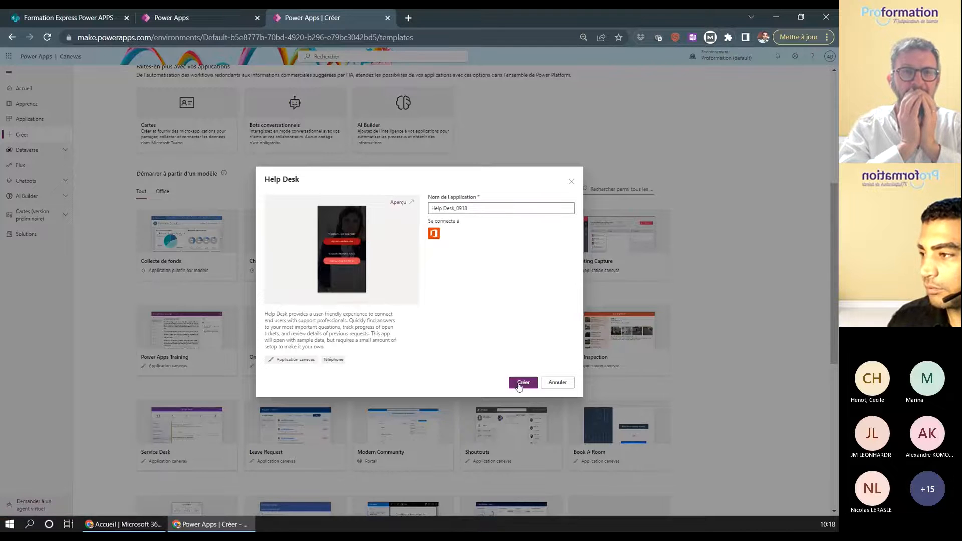
click(519, 386)
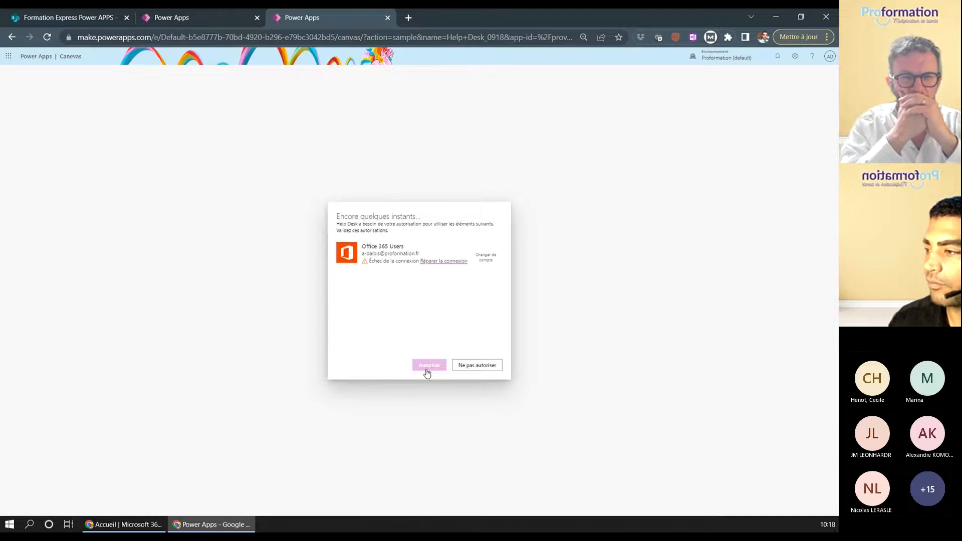
click(443, 262)
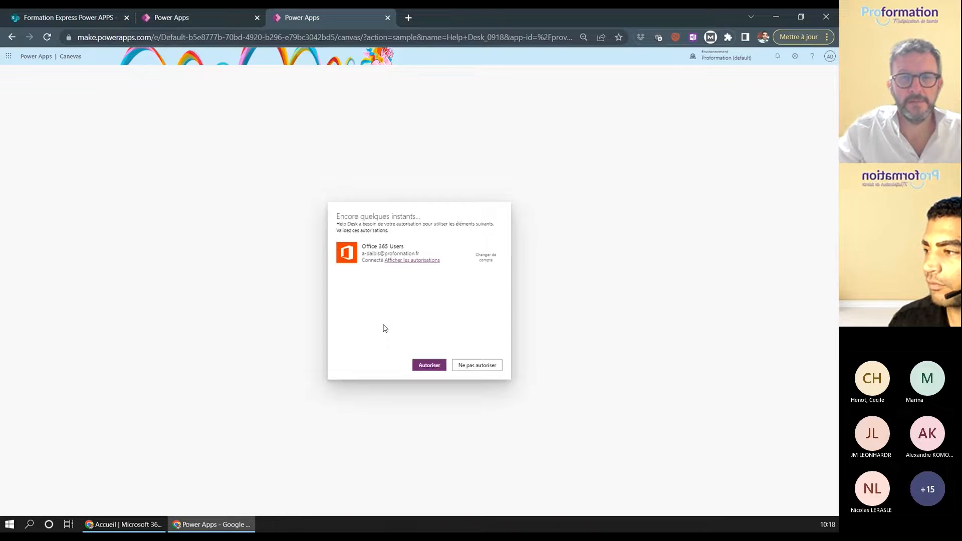
click(424, 365)
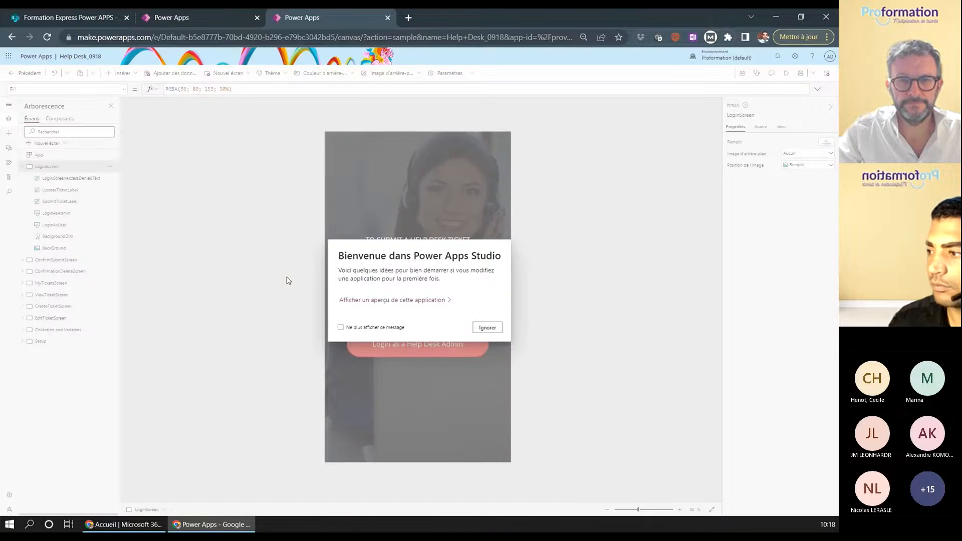
- Dismiss the welcome notices, preview the app as a Help Desk User, and start a new ticket
click(487, 328)
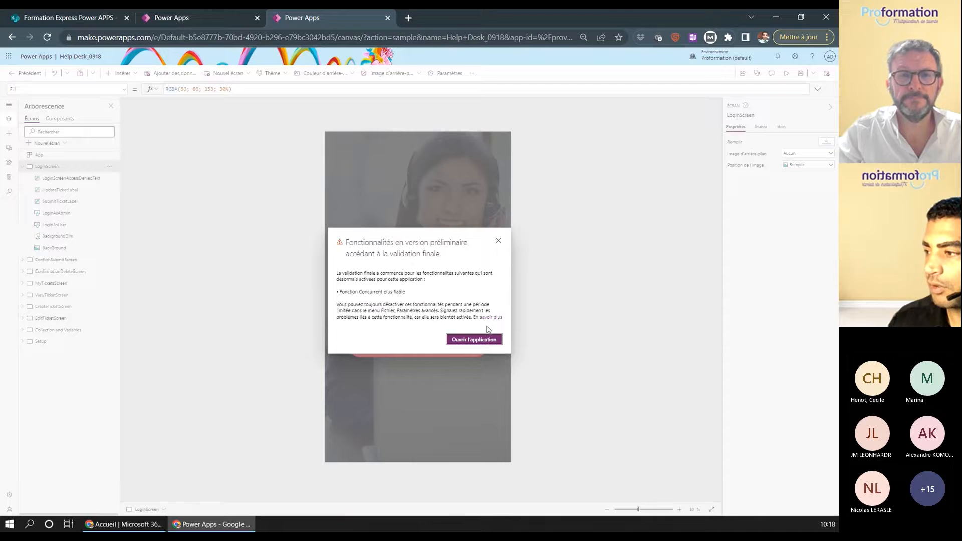
click(494, 242)
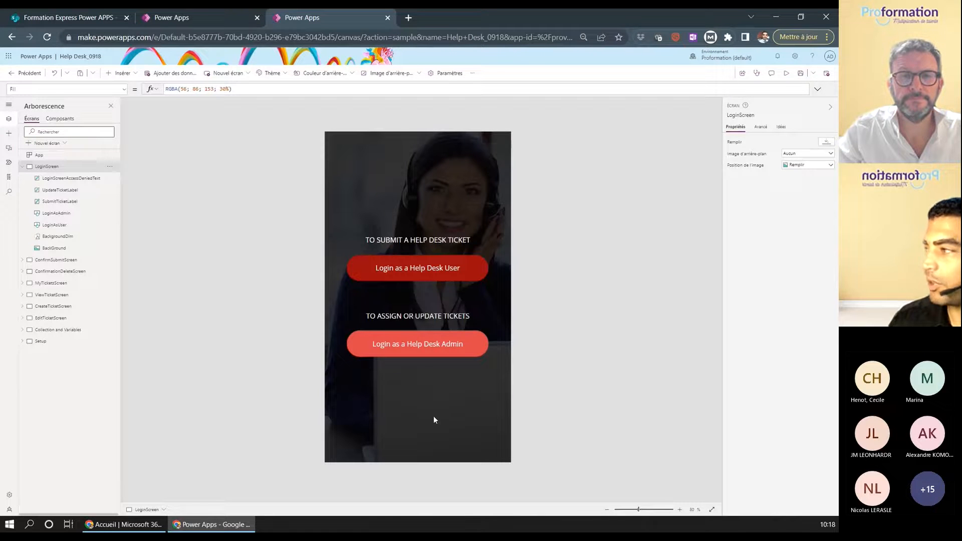
click(786, 73)
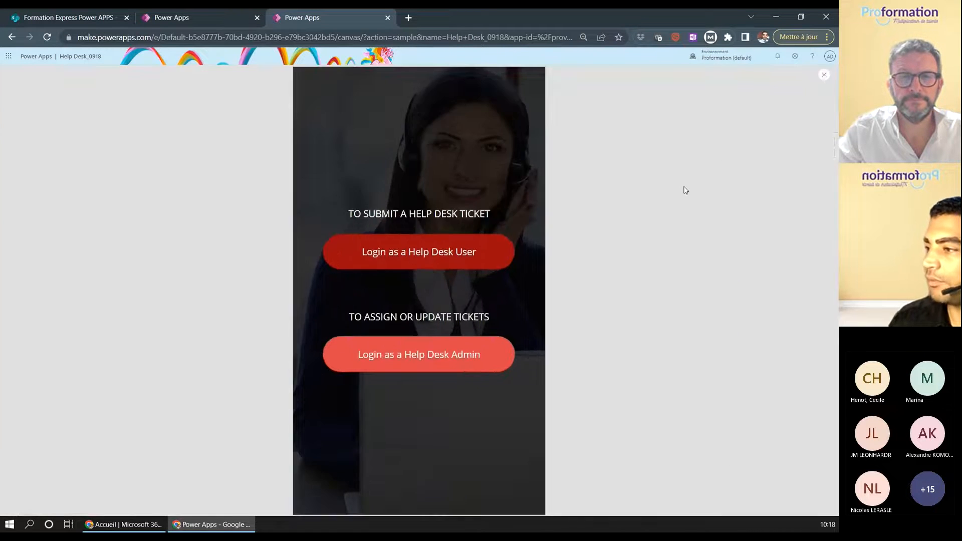
click(436, 251)
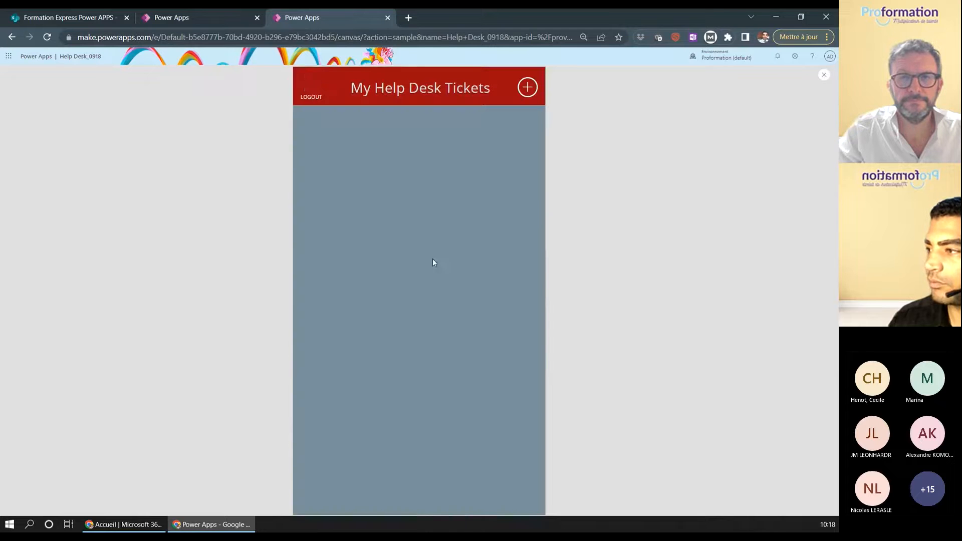
click(528, 86)
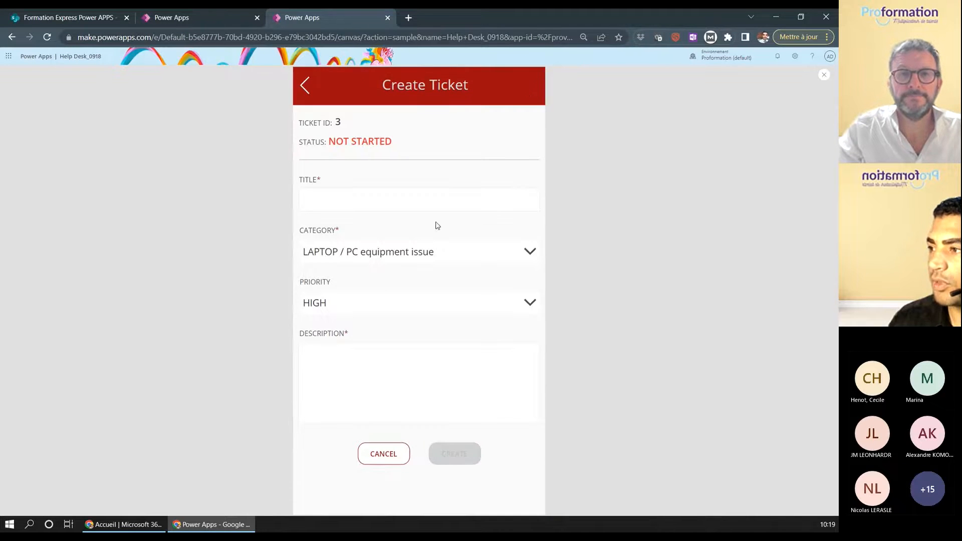
- Create ticket 'sfdgfdg' with category LAPTOP / PC software issue, MEDIUM priority and a description
click(356, 207)
text(sfdgfdg)
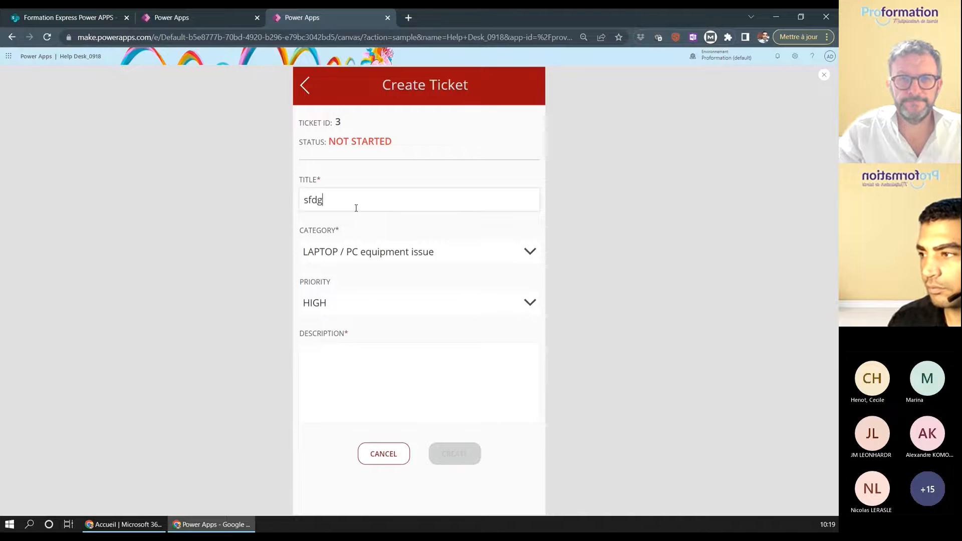
click(461, 254)
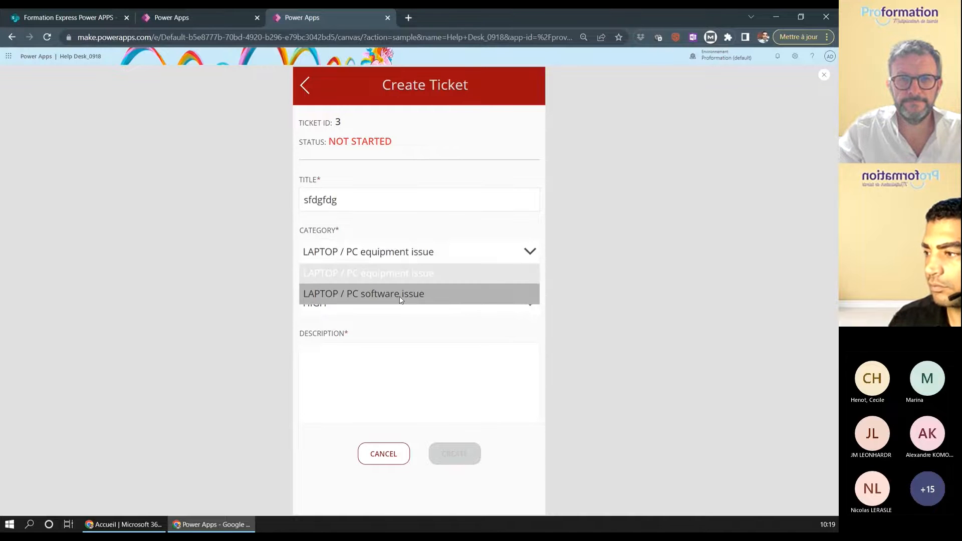
click(380, 294)
click(380, 304)
click(357, 345)
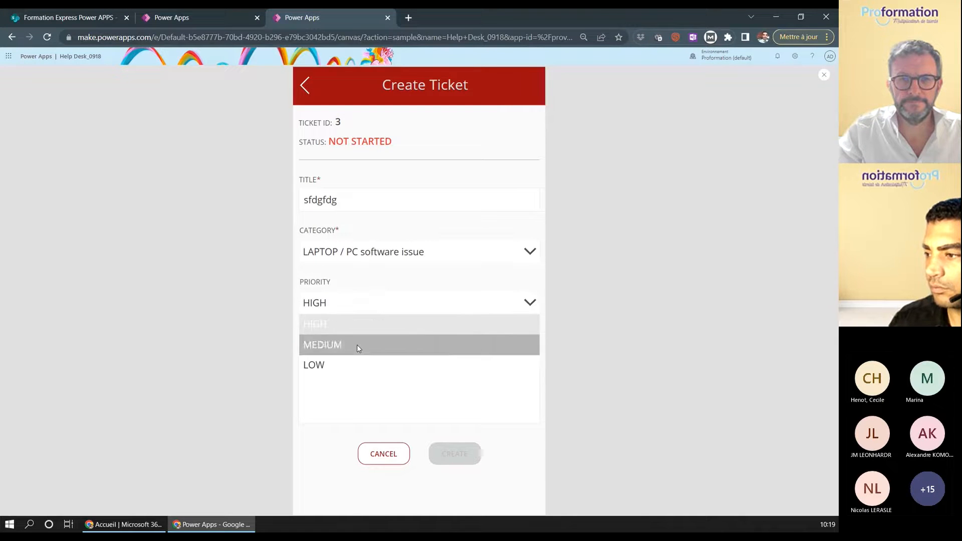
click(410, 385)
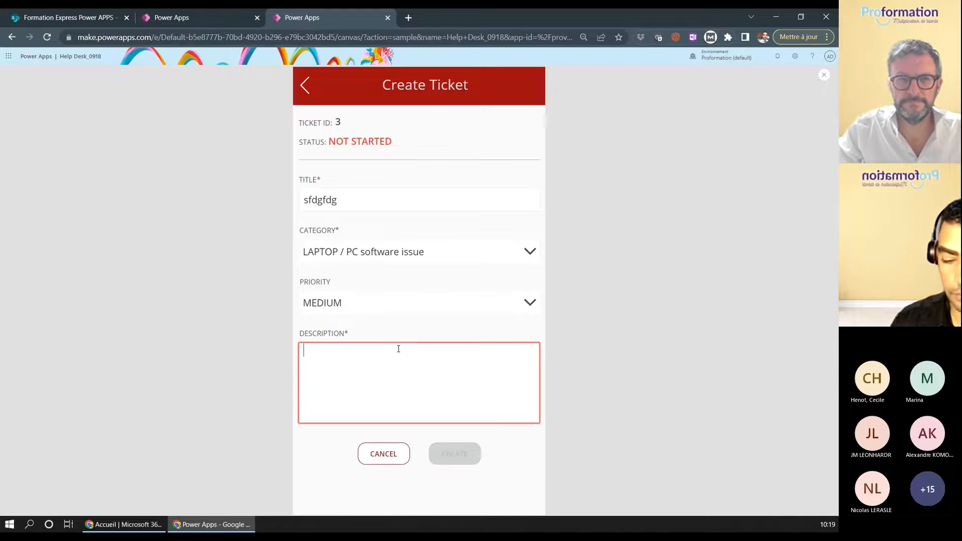
text(skdlfjhdsklj fksdjhfksdfkjsdf)
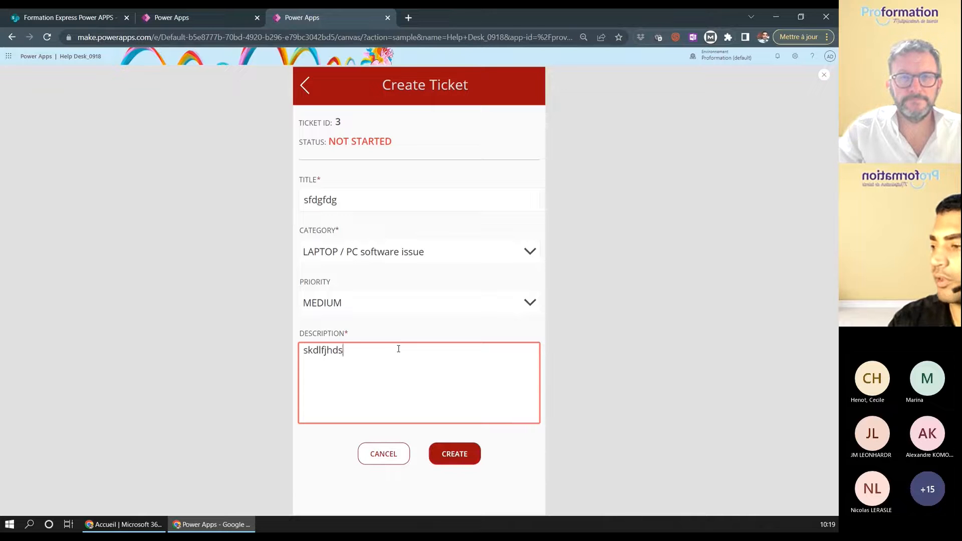
click(457, 454)
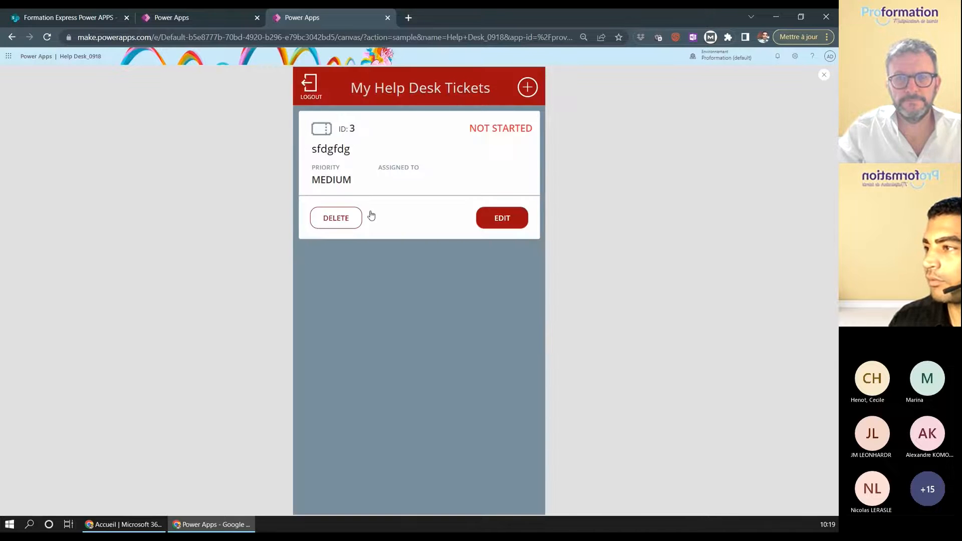
- Log out, attempt the Help Desk Admin login twice, then leave the preview for editing
click(307, 83)
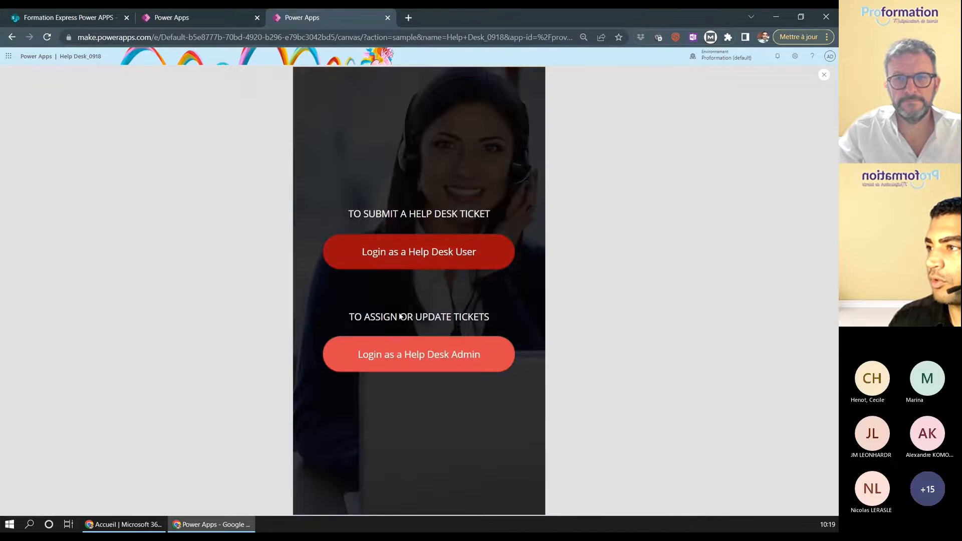
click(410, 363)
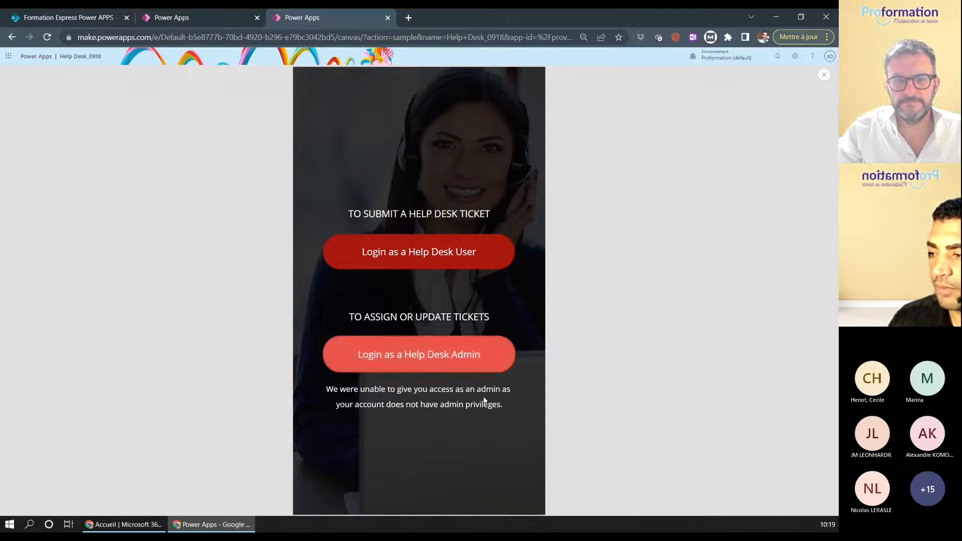
click(477, 355)
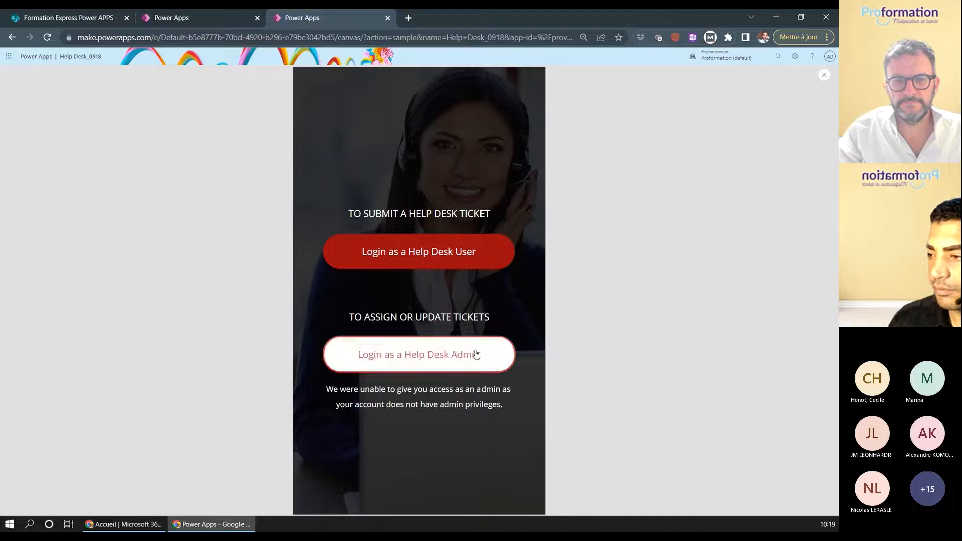
click(824, 74)
click(488, 318)
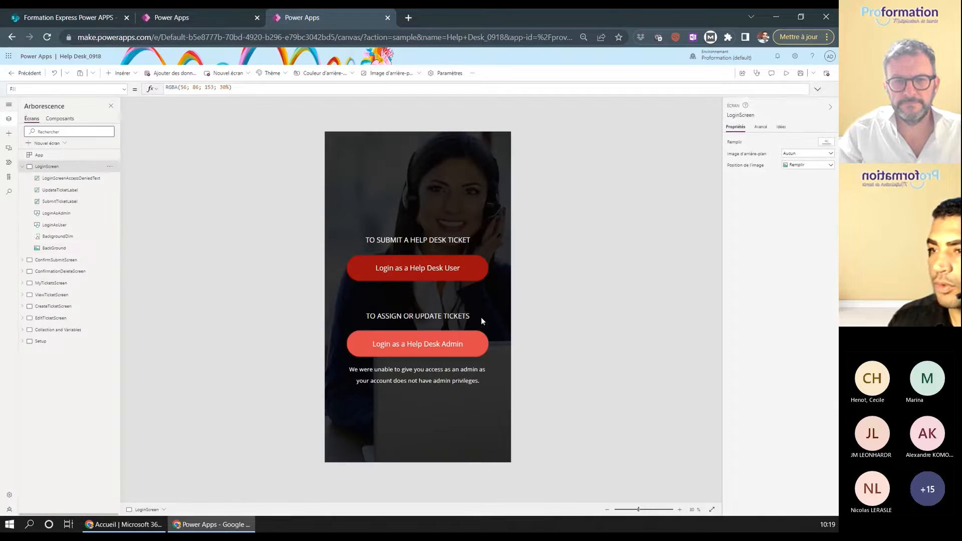
- Review each screen from Setup to Confirmation Delete, ending on My Help Desk Tickets
click(22, 166)
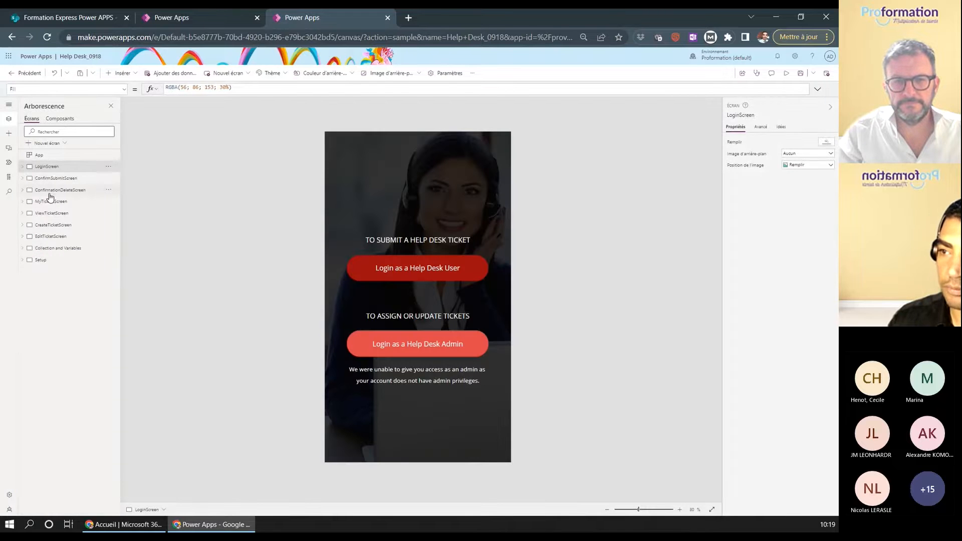
click(58, 261)
click(54, 249)
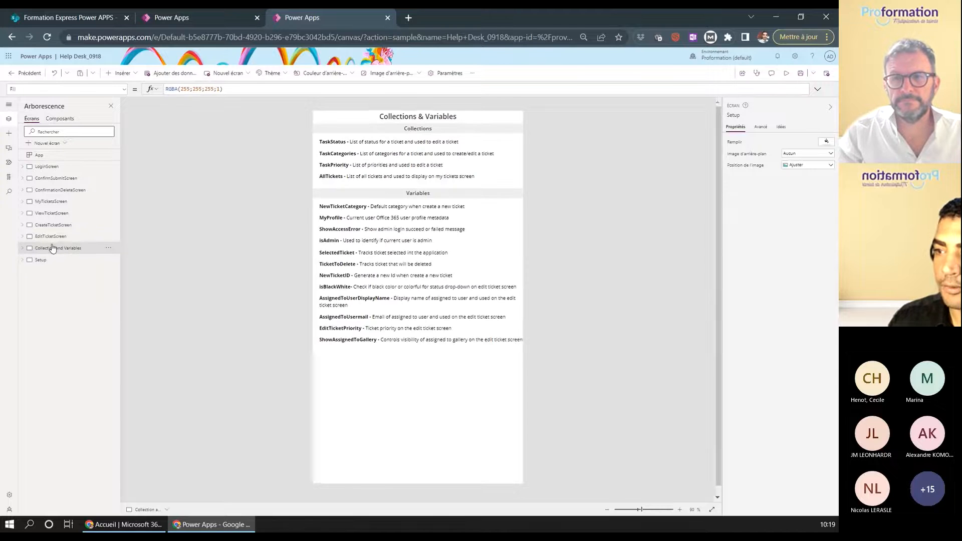
click(50, 236)
click(50, 225)
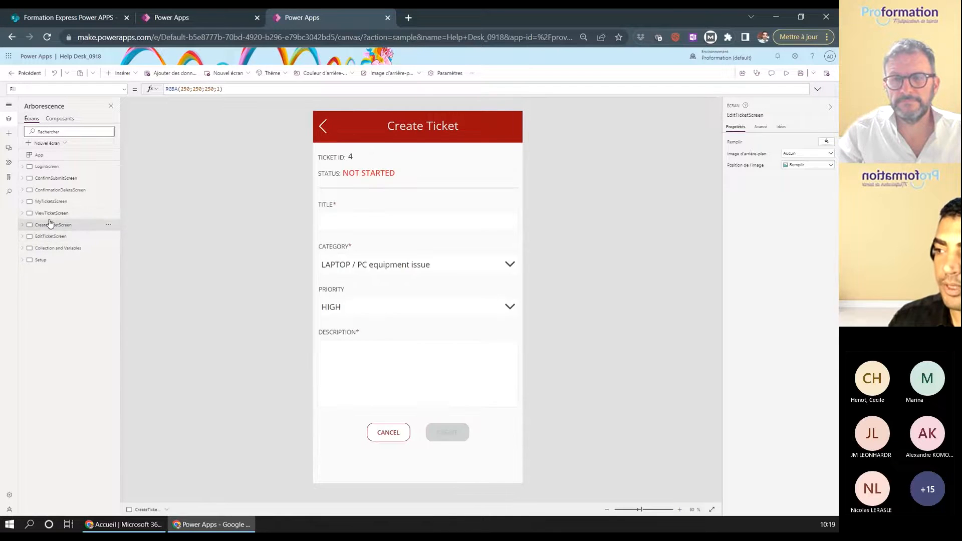
click(50, 213)
click(53, 191)
click(54, 202)
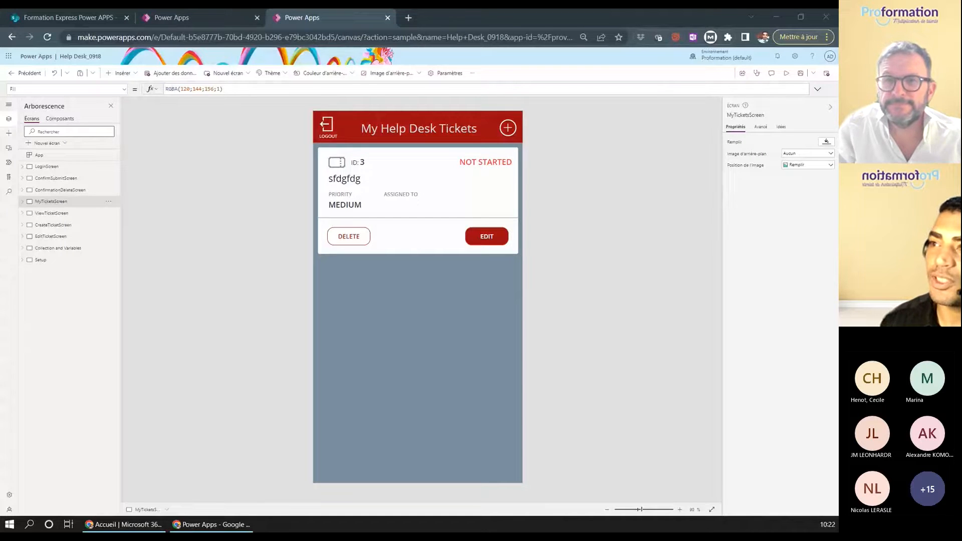
- View the Suivi des problèmes list's Images and Fichiers associés columns, cancel adding a column, return to Power Apps
click(86, 20)
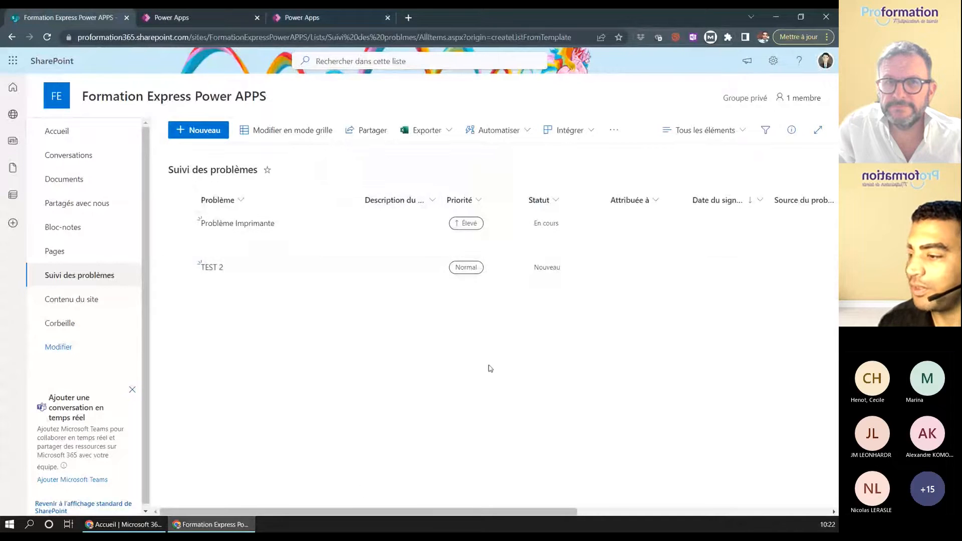
drag(314, 512, 595, 499)
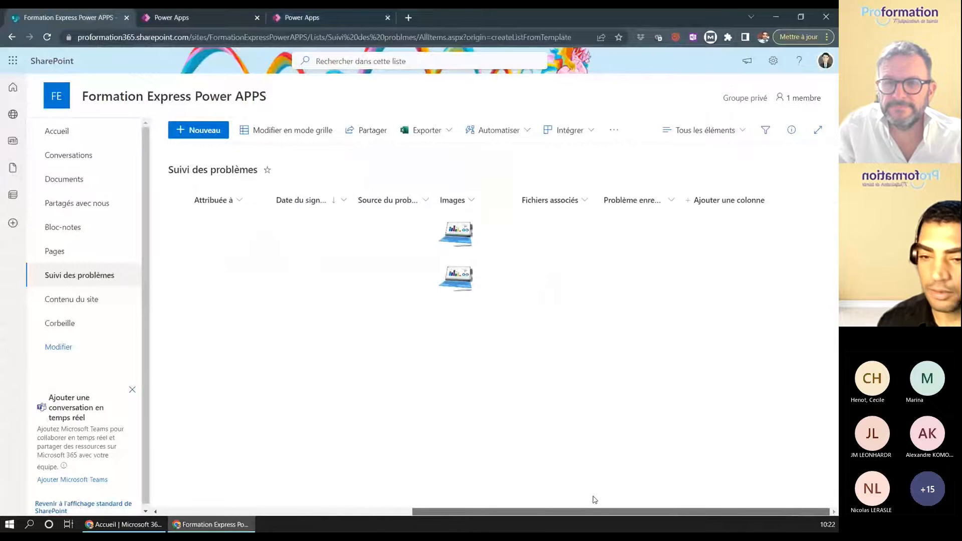
click(745, 200)
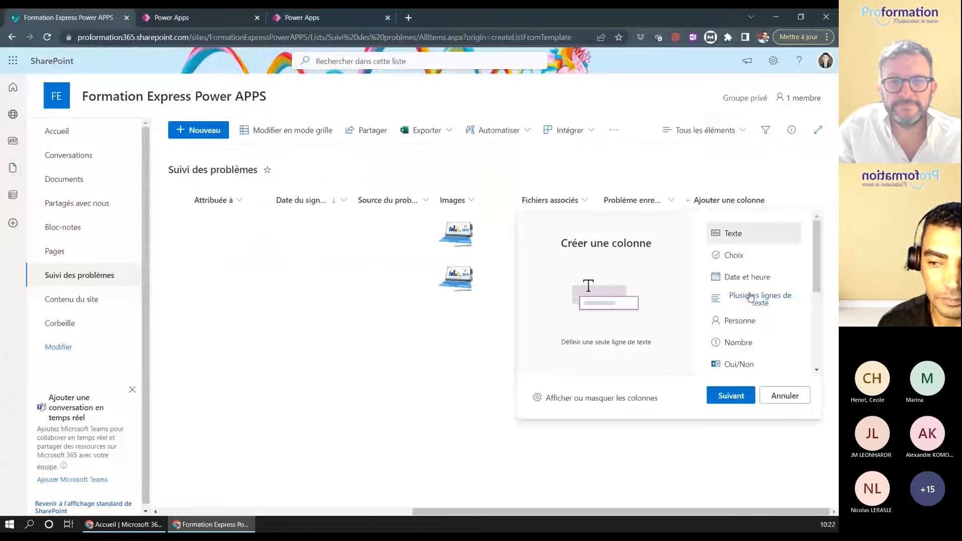
click(429, 351)
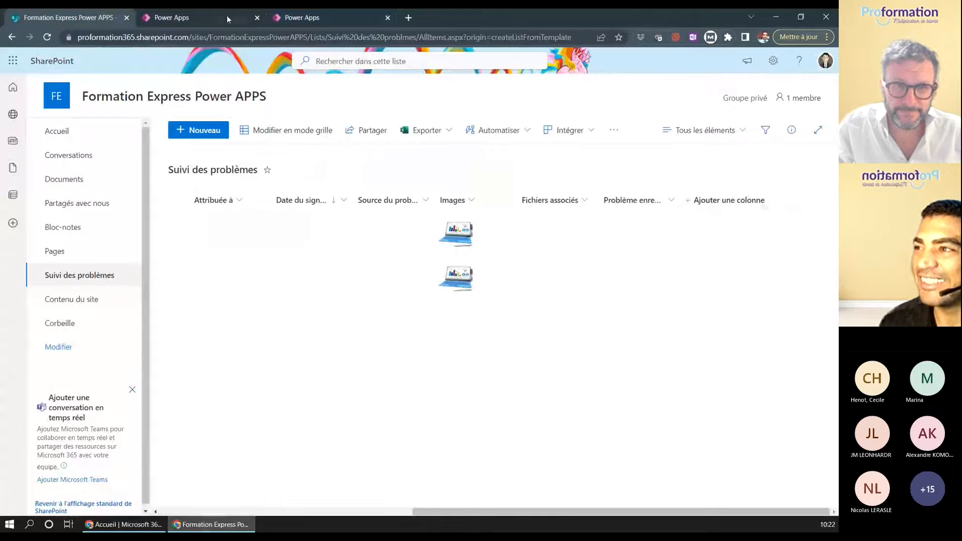
click(329, 20)
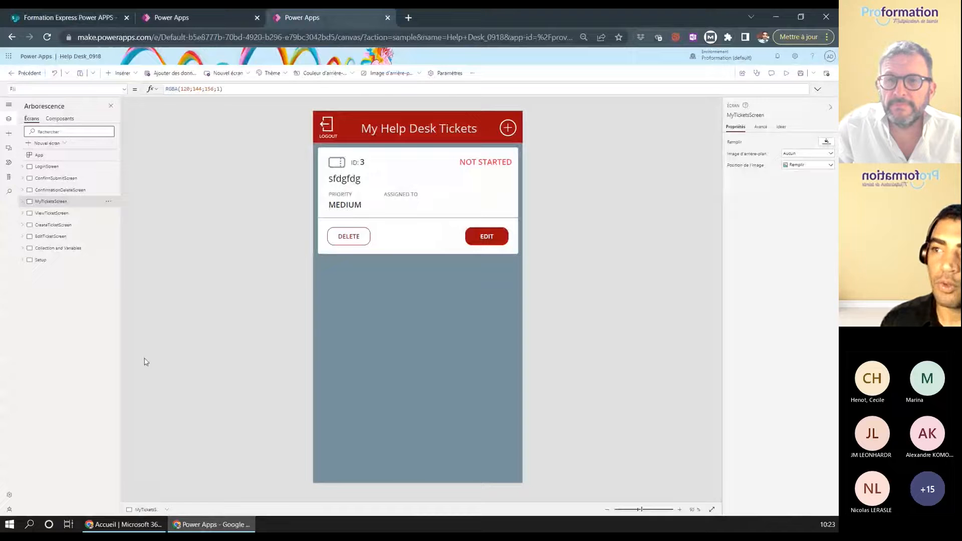
- Open and then close the Microsoft 365 apps list, revealing the Arborescence panel again
click(7, 59)
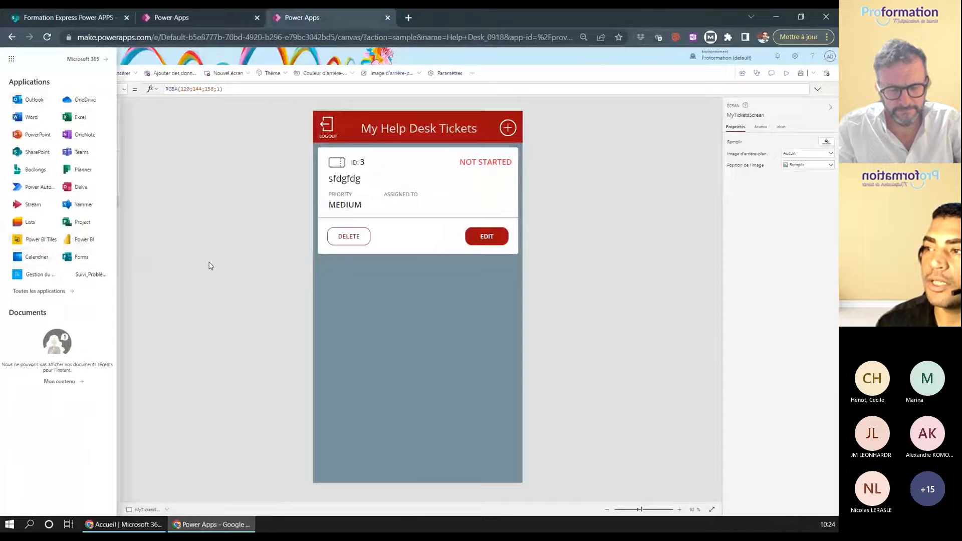
click(182, 52)
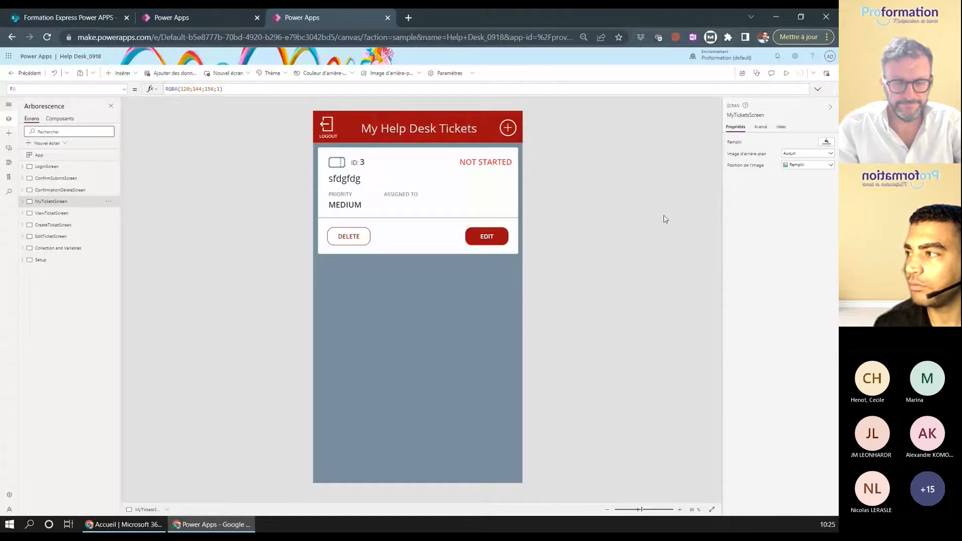
- Save the Help Desk app and publish this version
click(800, 74)
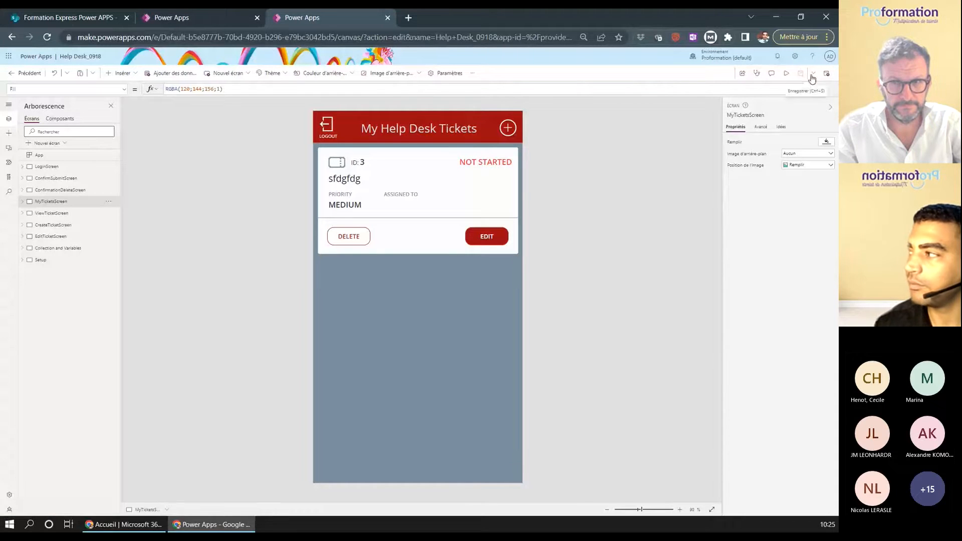
click(827, 73)
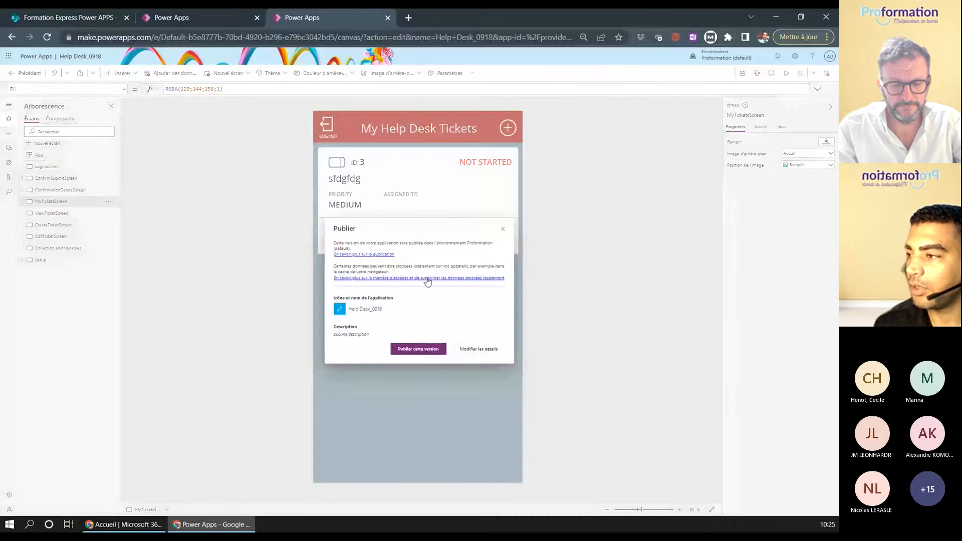
click(419, 349)
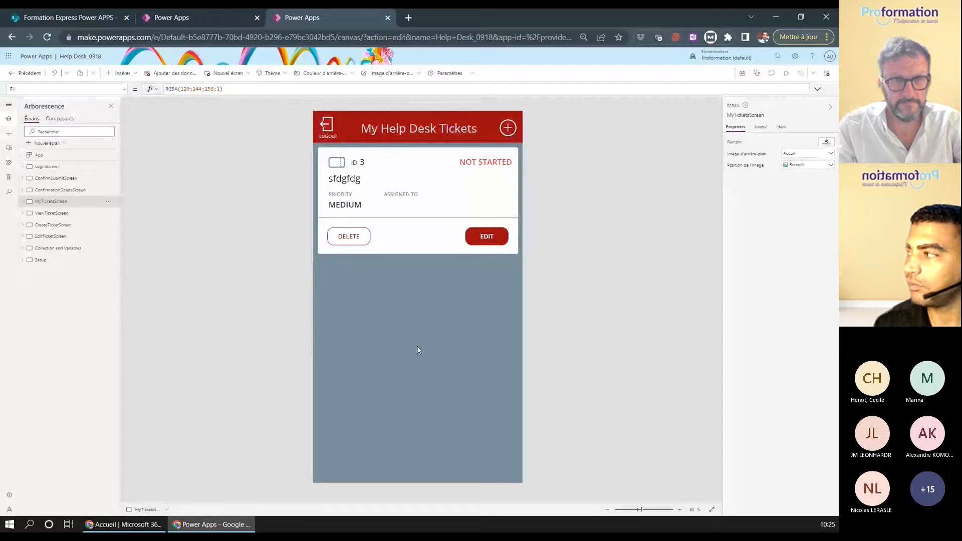
- Glance at the app's Paramètres, then open the '...' options menu
click(461, 76)
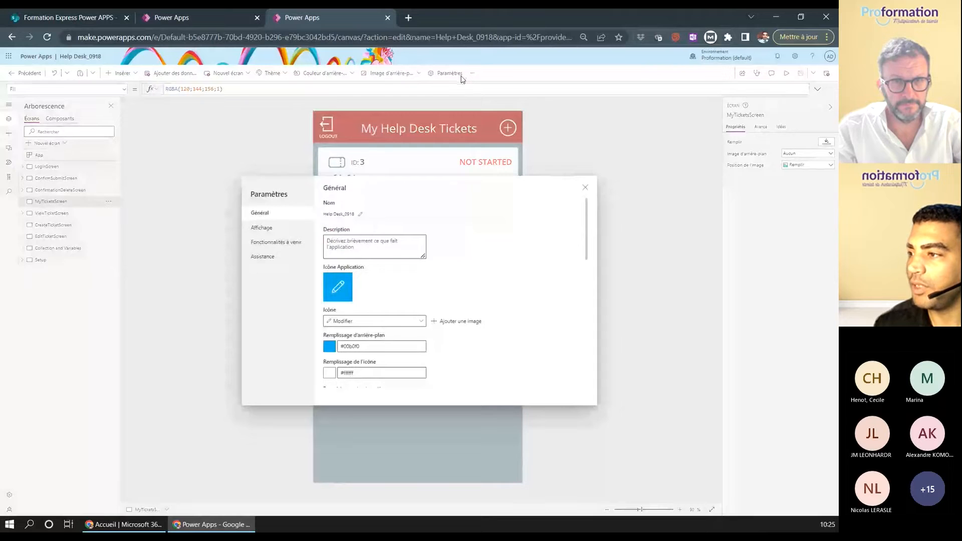
click(585, 187)
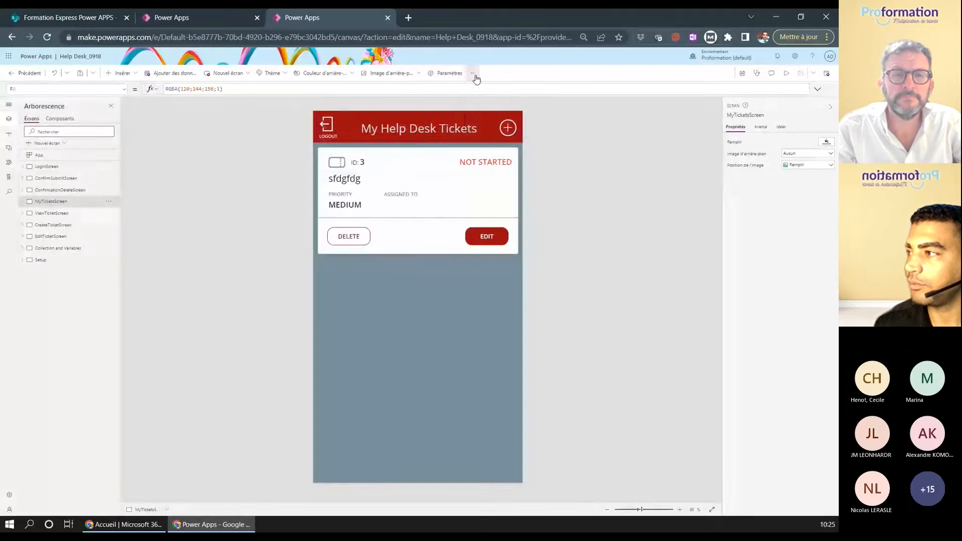
click(475, 78)
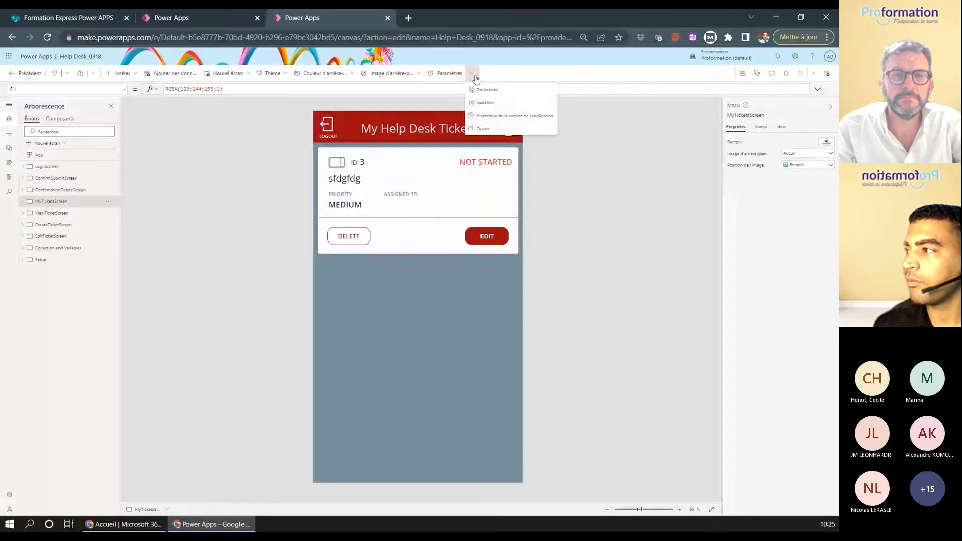
- Share Help Desk_0918 through the Partager panel with a colleague found by name search, as Utilisateur
click(484, 129)
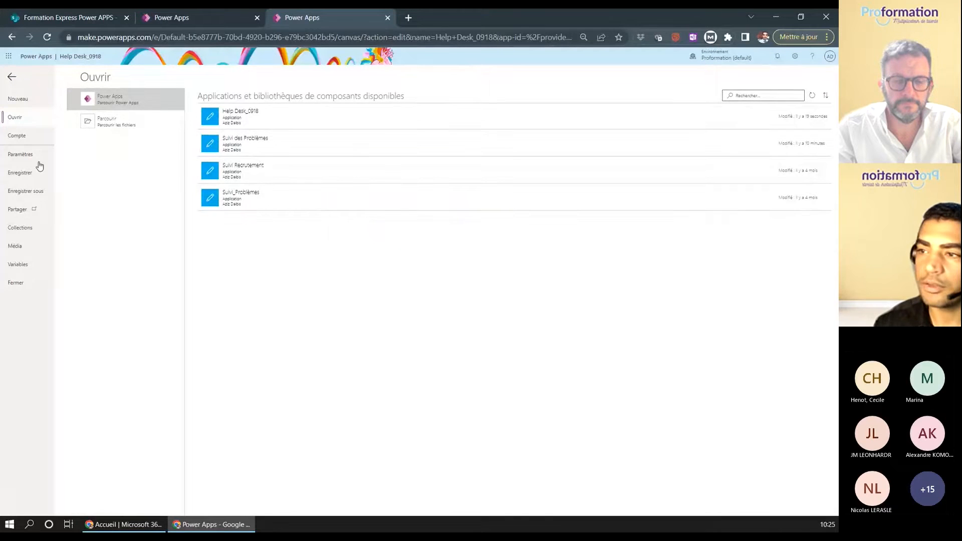
click(18, 210)
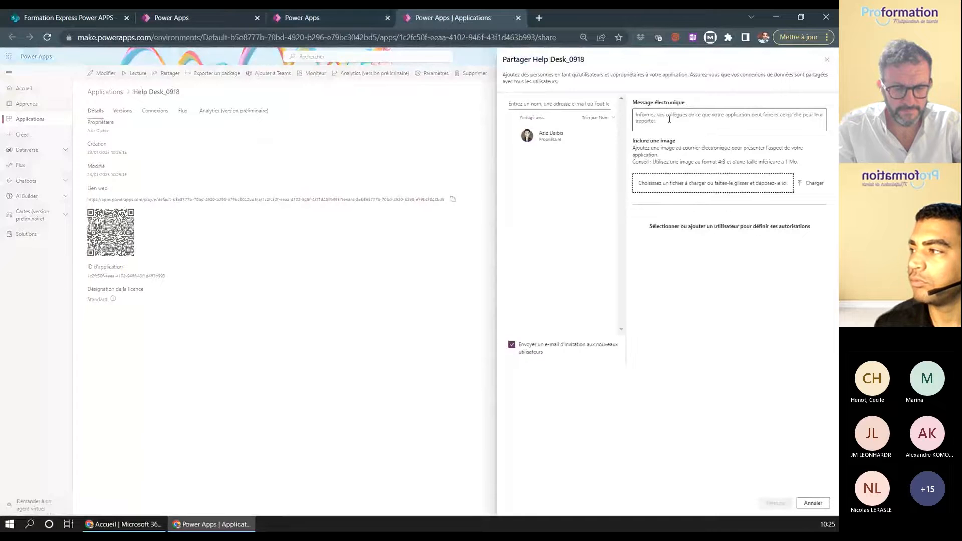
click(537, 103)
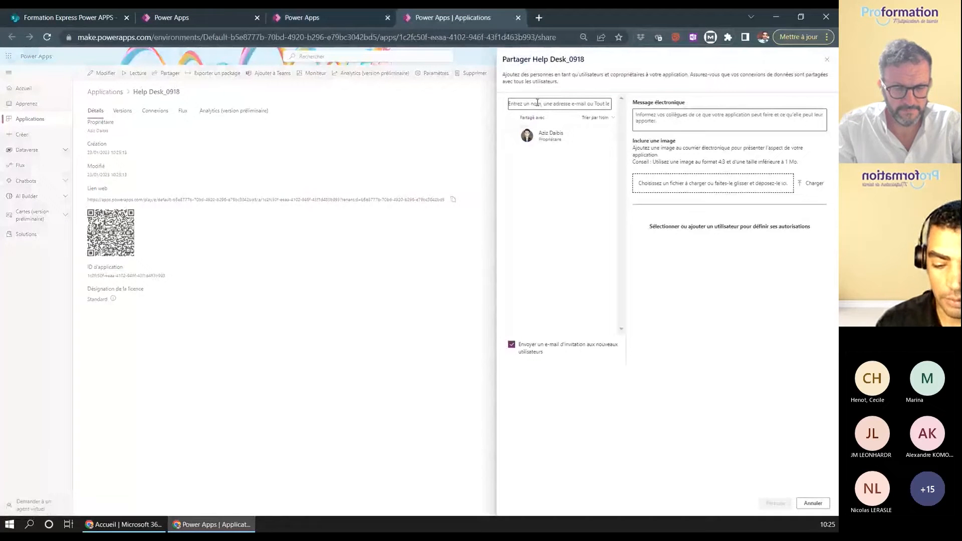
text(a)
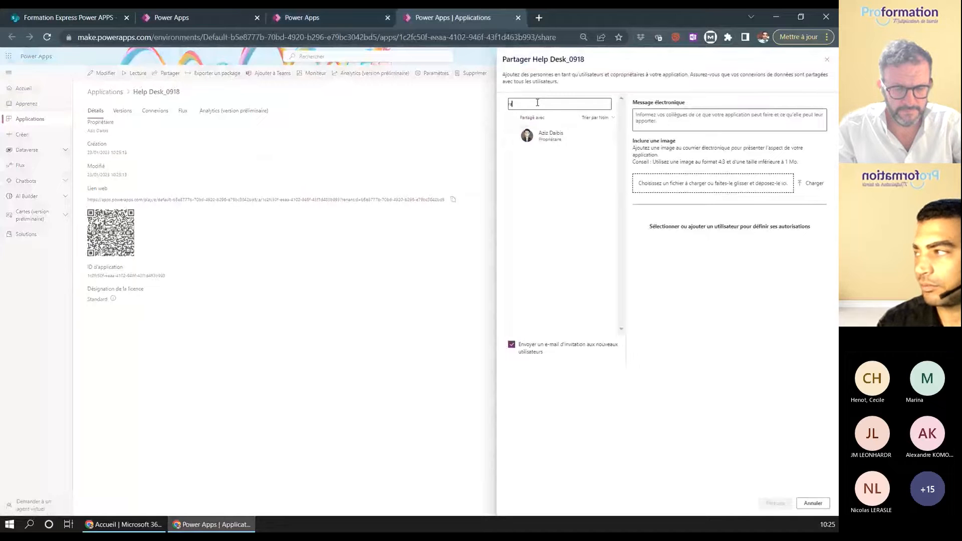
text(ap)
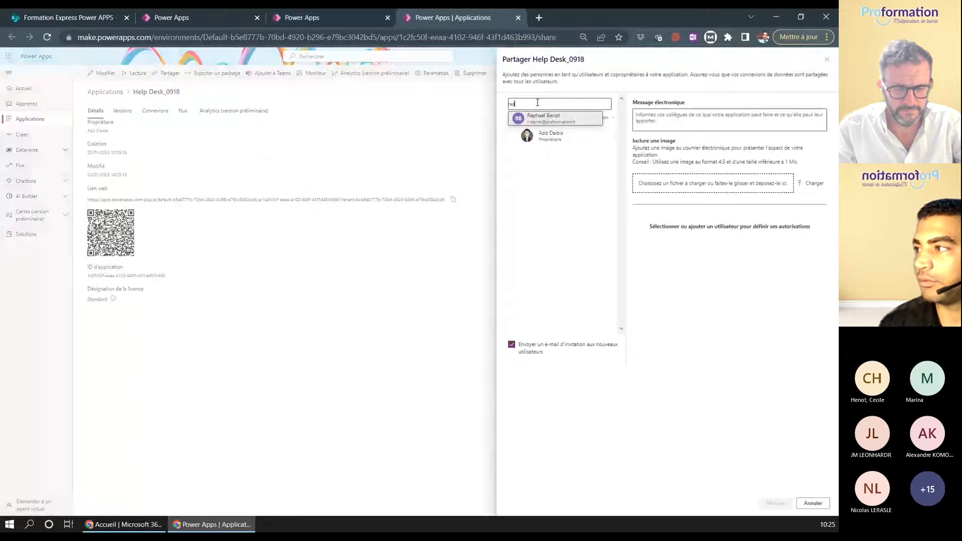
click(547, 119)
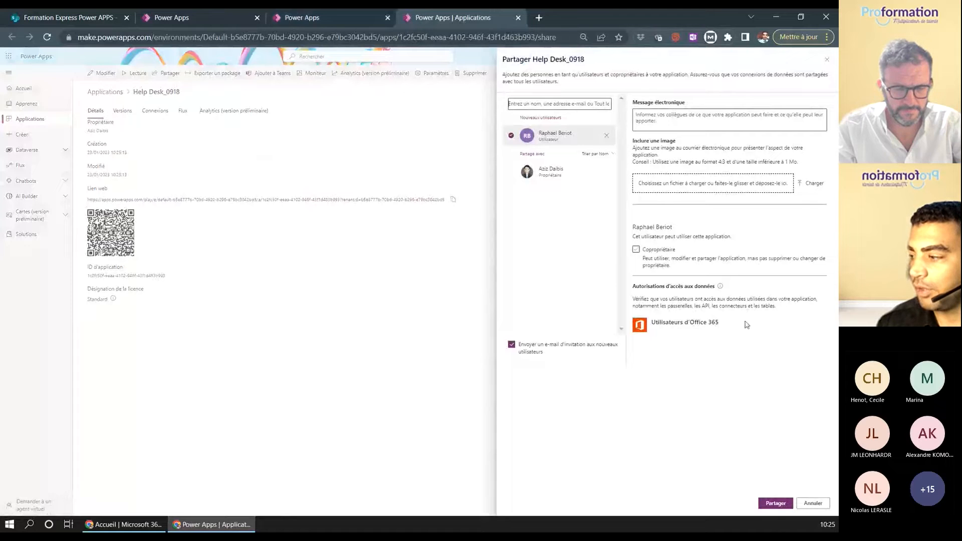
click(772, 505)
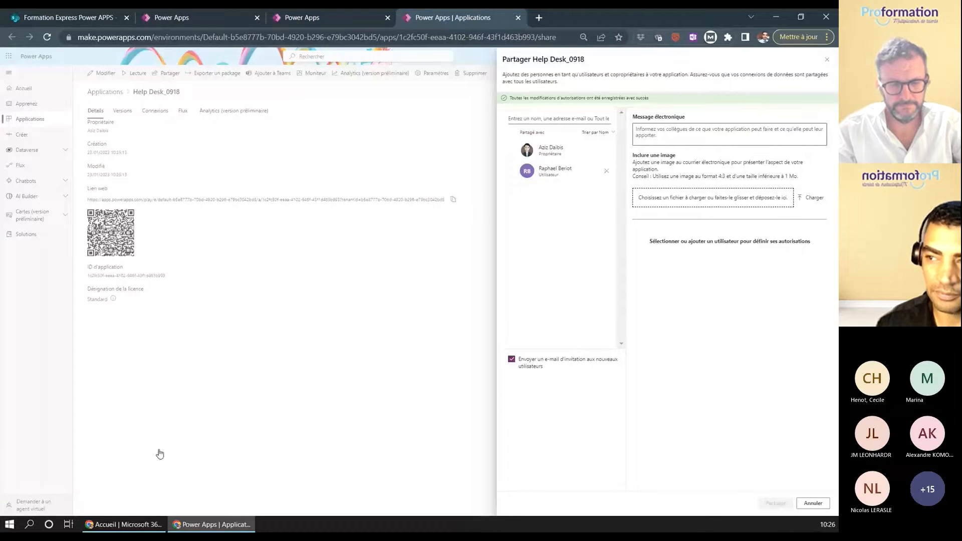
- Close the sharing panel and reopen the Suivi des Problèmes app in Power Apps Studio
click(826, 60)
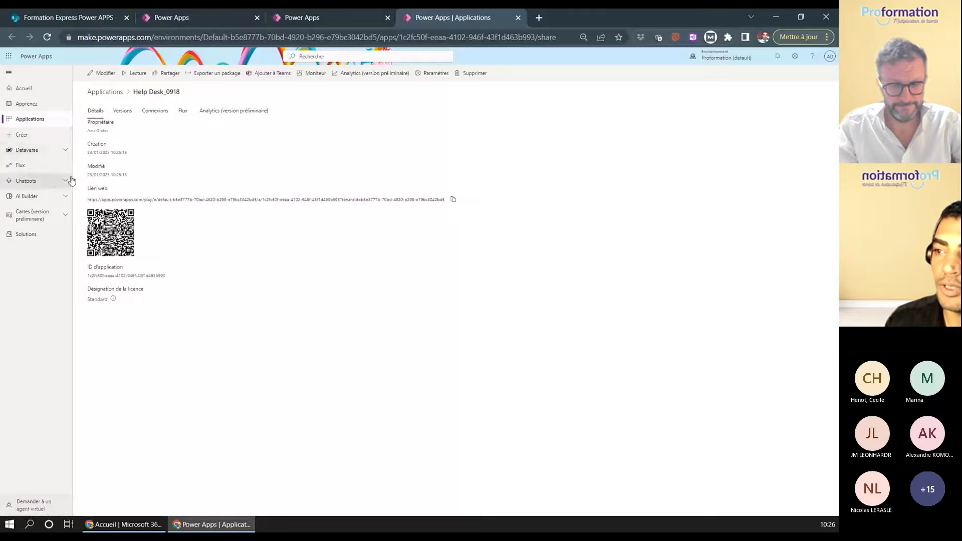
click(319, 23)
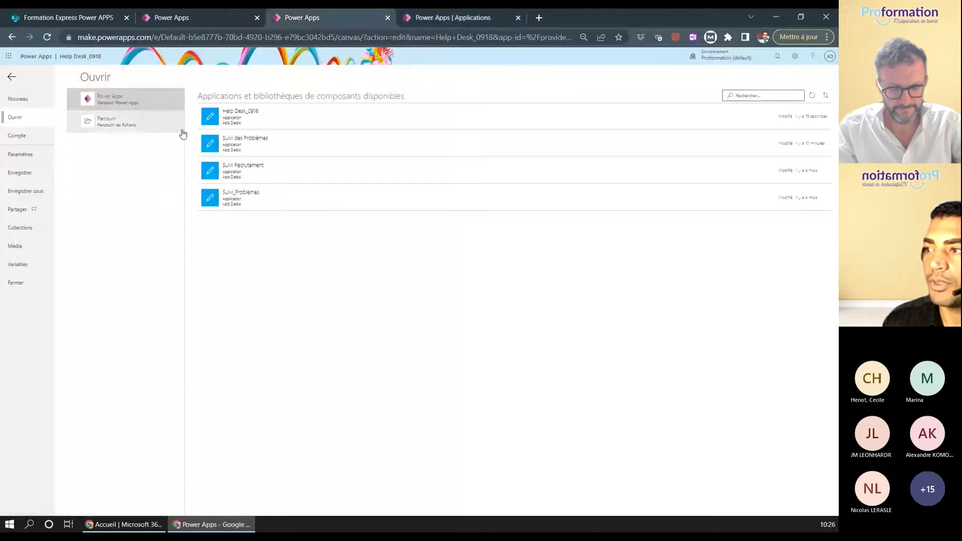
click(256, 144)
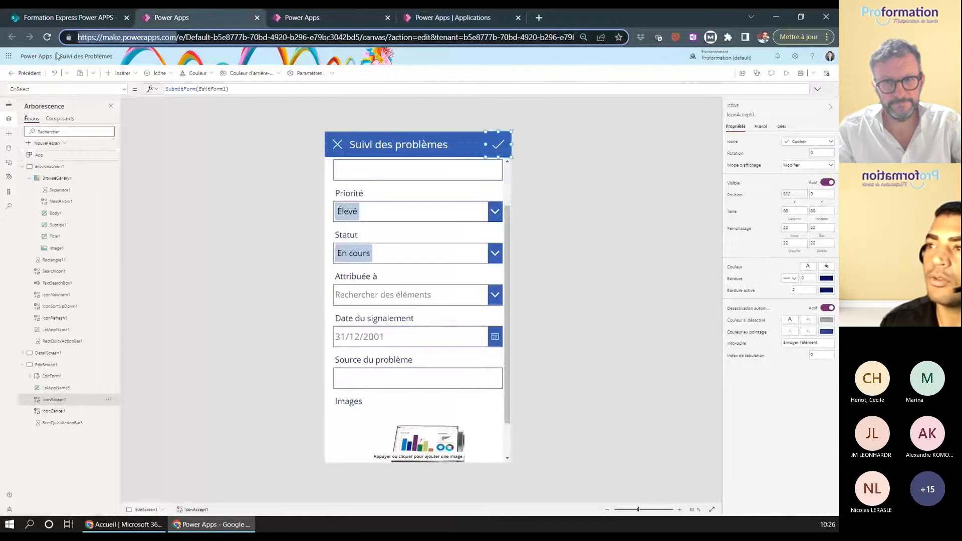
- On the Suivi des problèmes list, draft an 'Un nouvel élément est créé' e-mail rule, then discard it
click(73, 19)
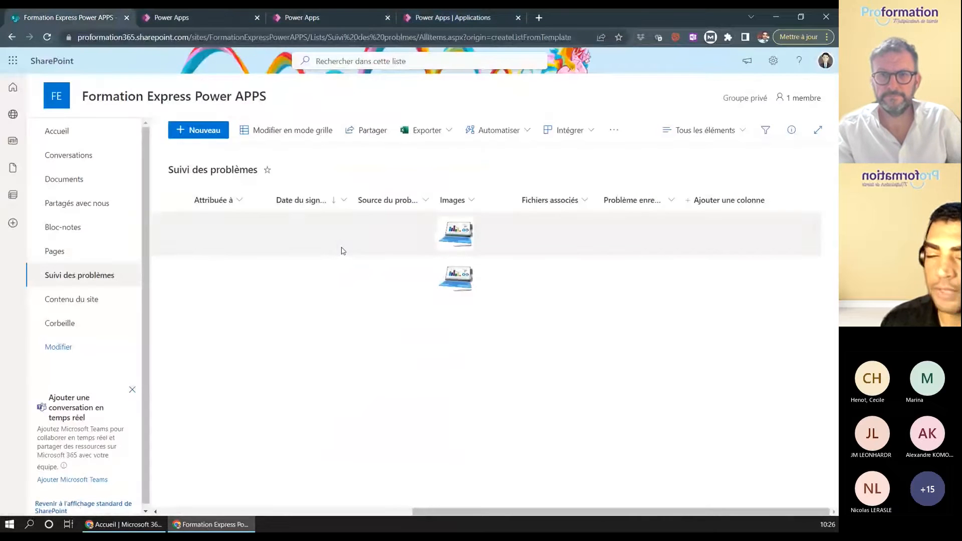
drag(419, 512, 168, 470)
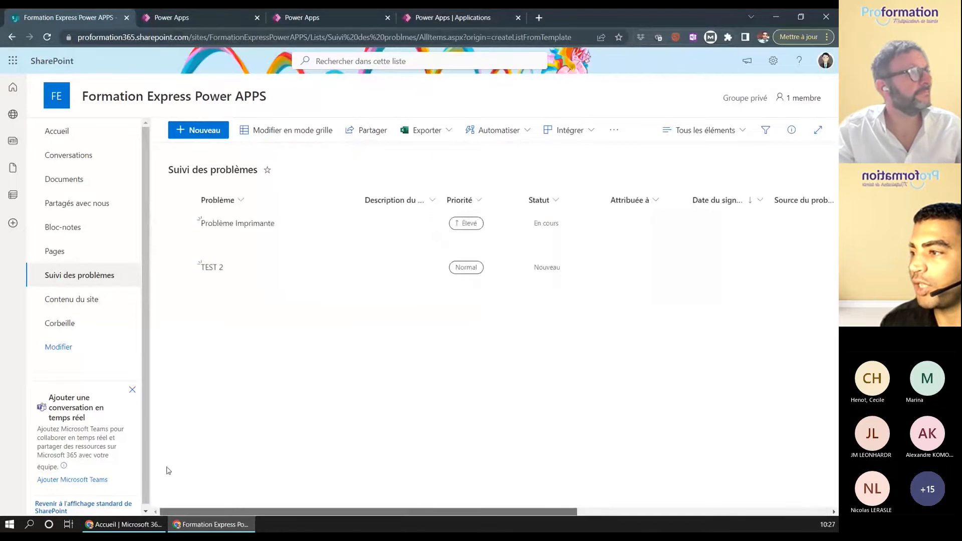
click(527, 135)
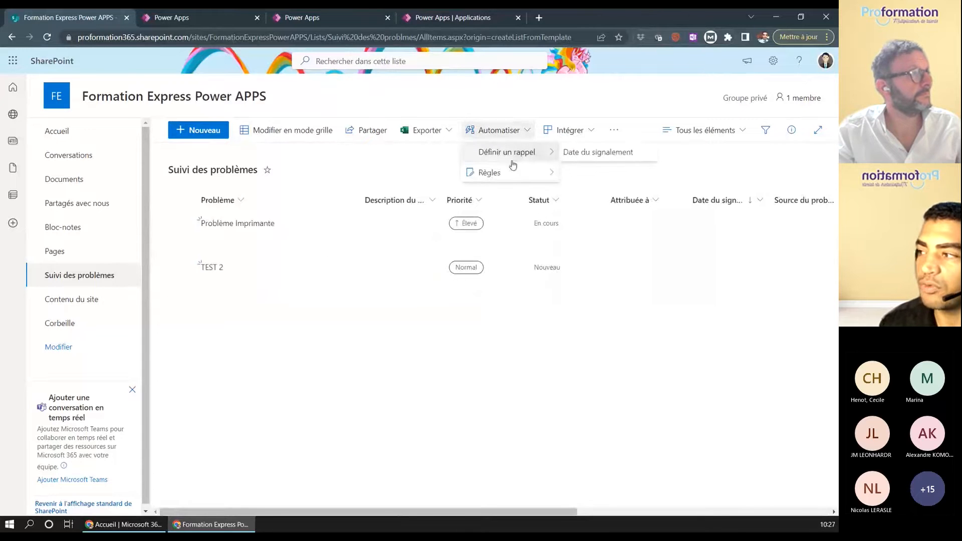
mouse_move(499, 151)
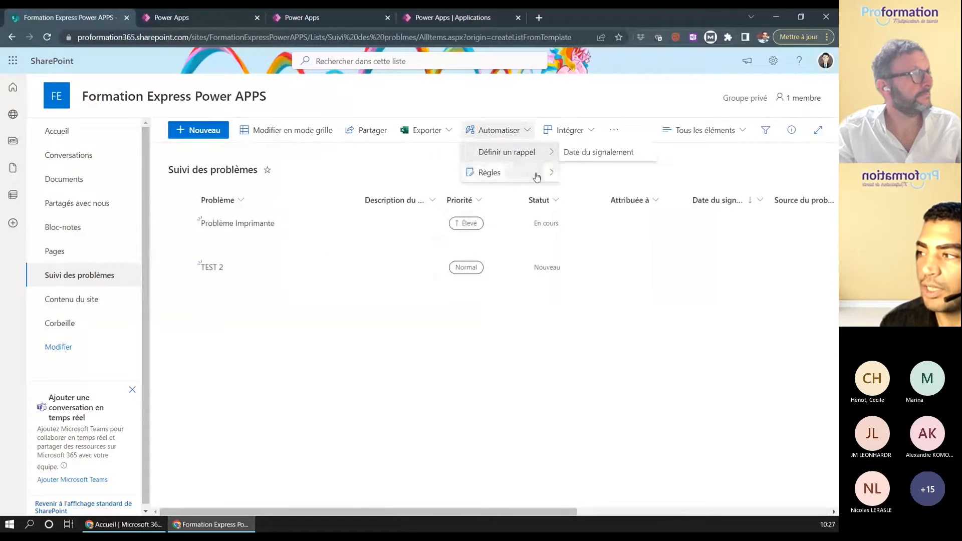
mouse_move(535, 174)
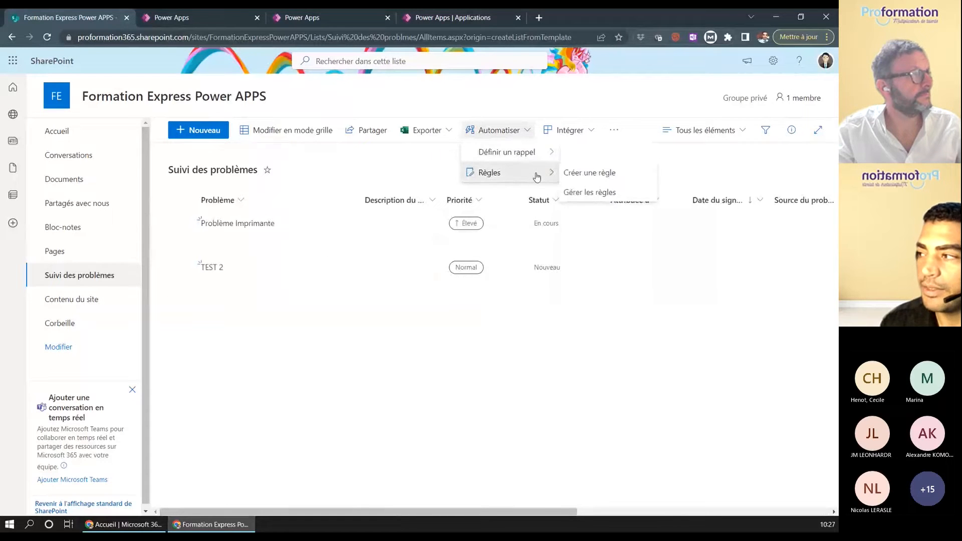
click(584, 173)
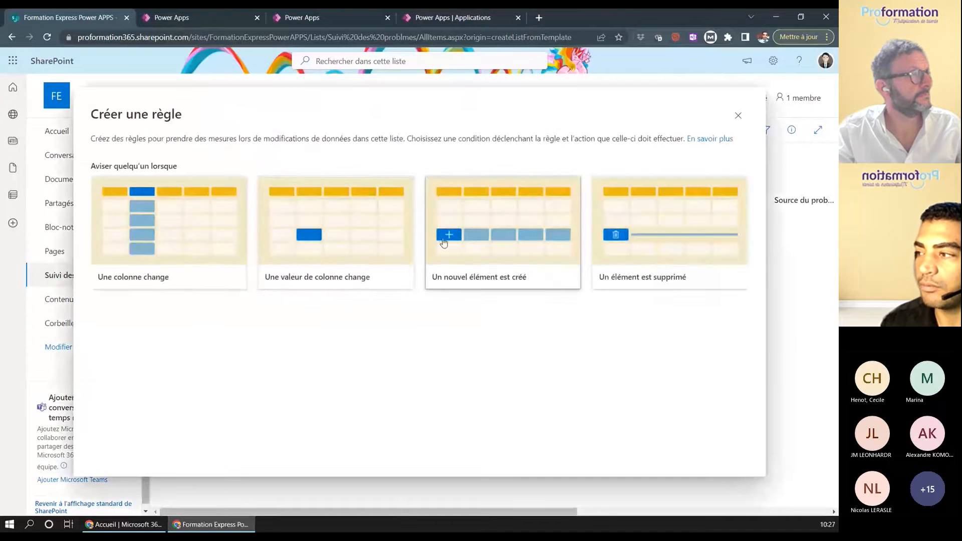
click(472, 245)
click(458, 309)
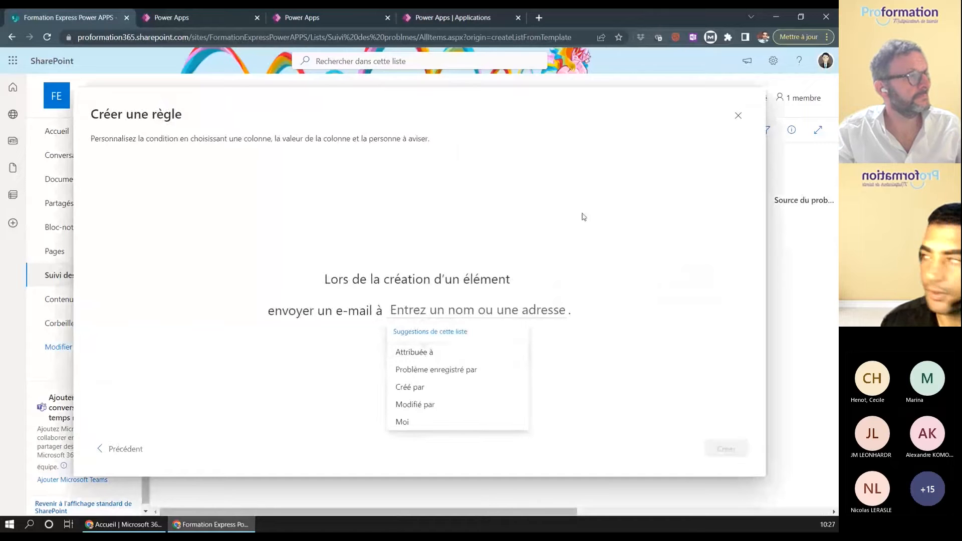
click(738, 116)
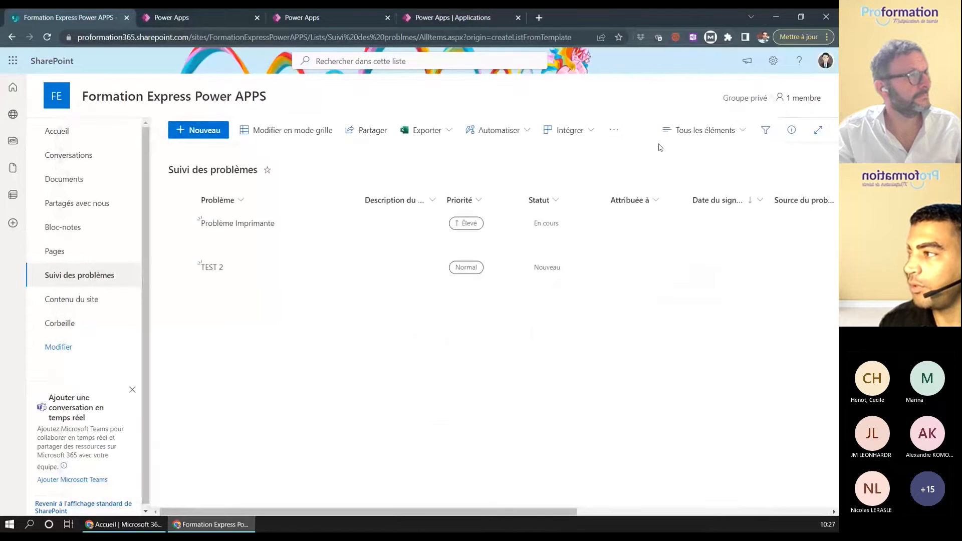
click(594, 129)
mouse_move(632, 173)
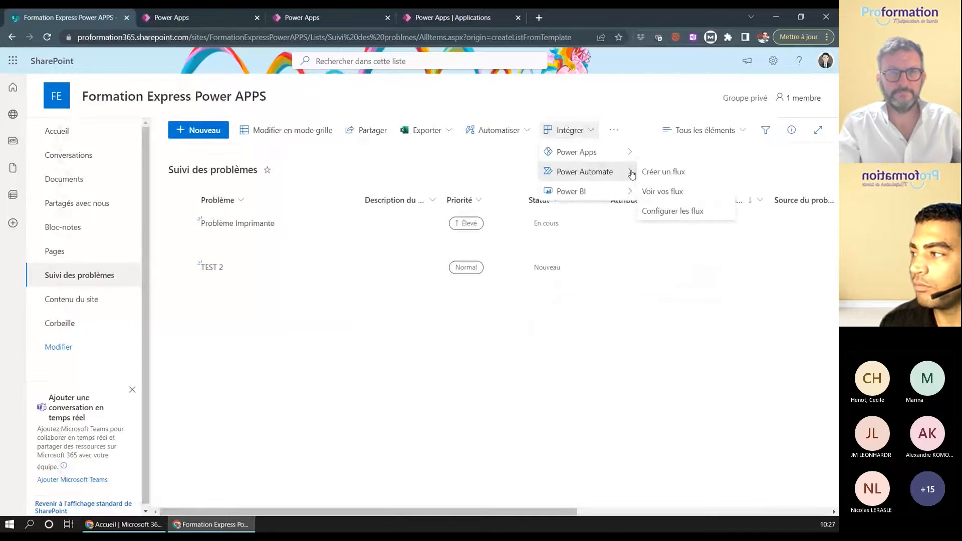
click(662, 171)
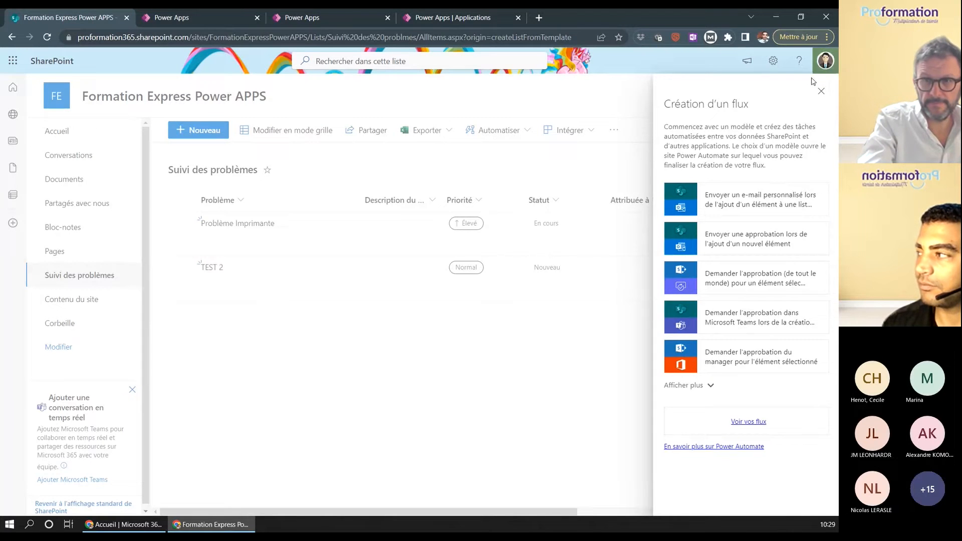
click(821, 92)
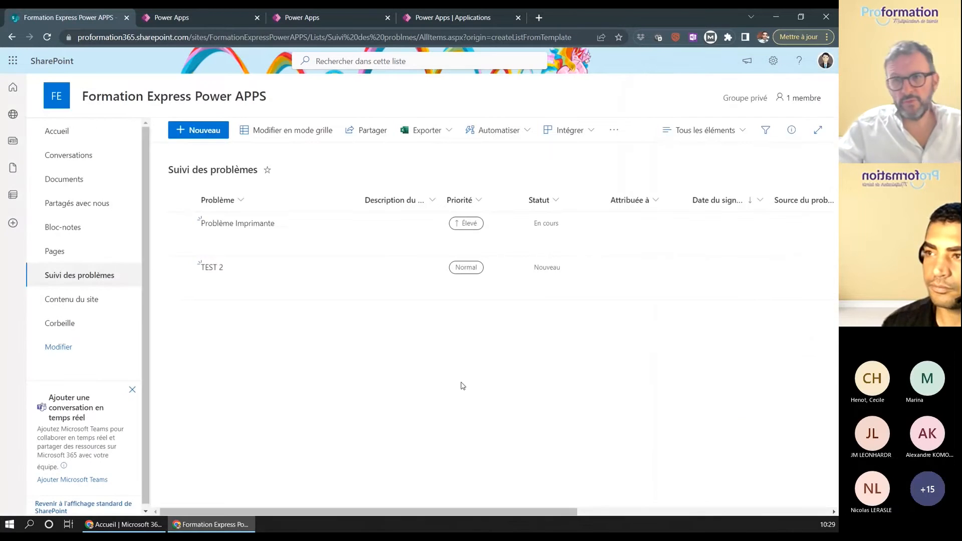